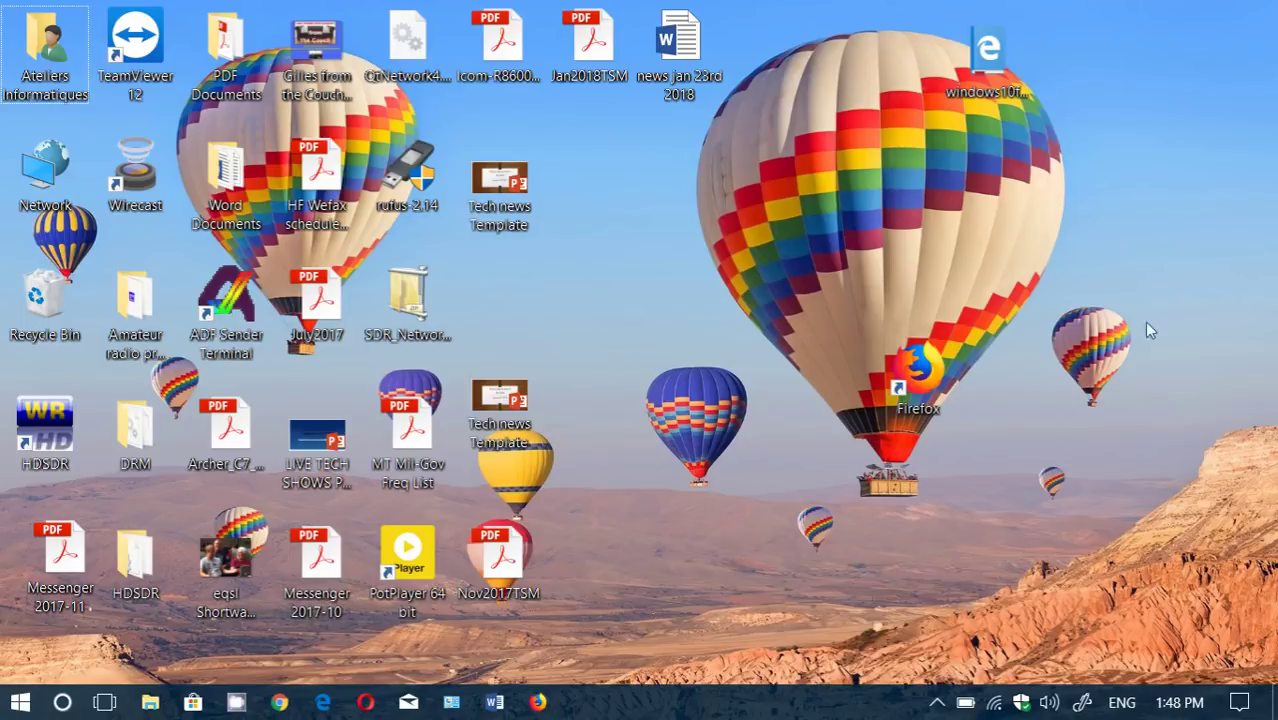
Reach Personalization's Themes page from Action Center's All settings and scroll to Apply a theme
click(1239, 703)
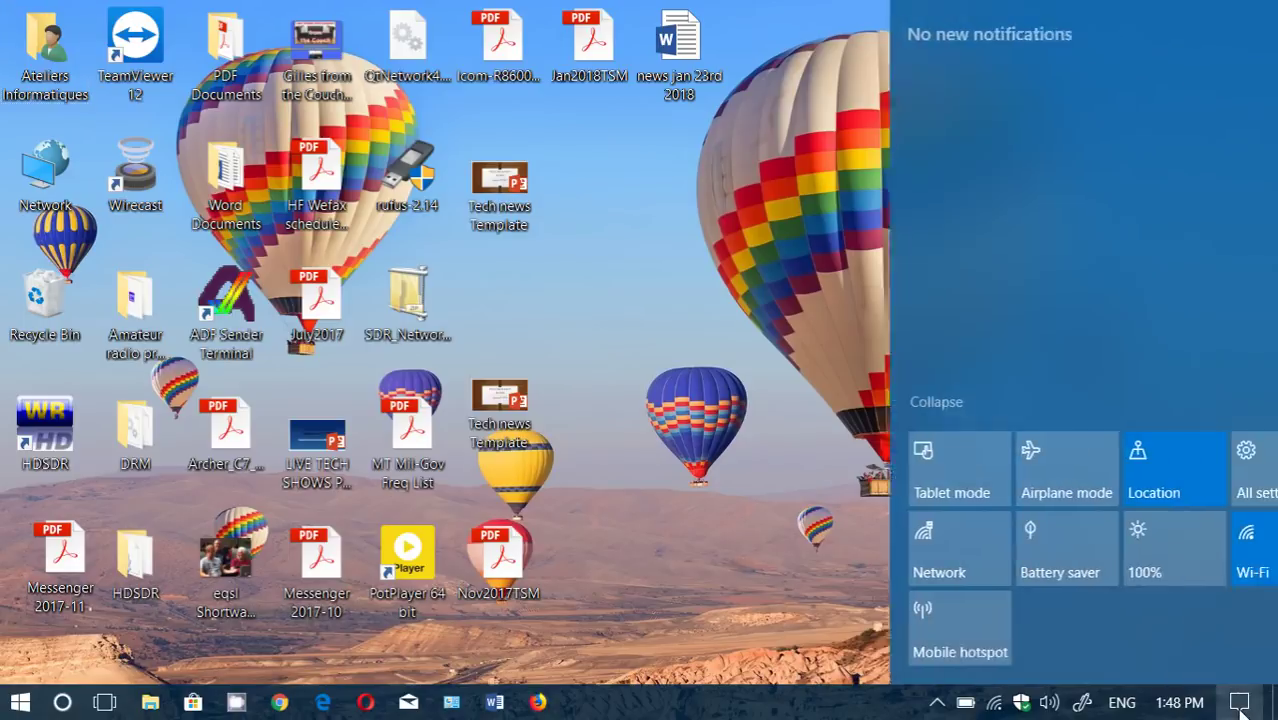
click(1190, 485)
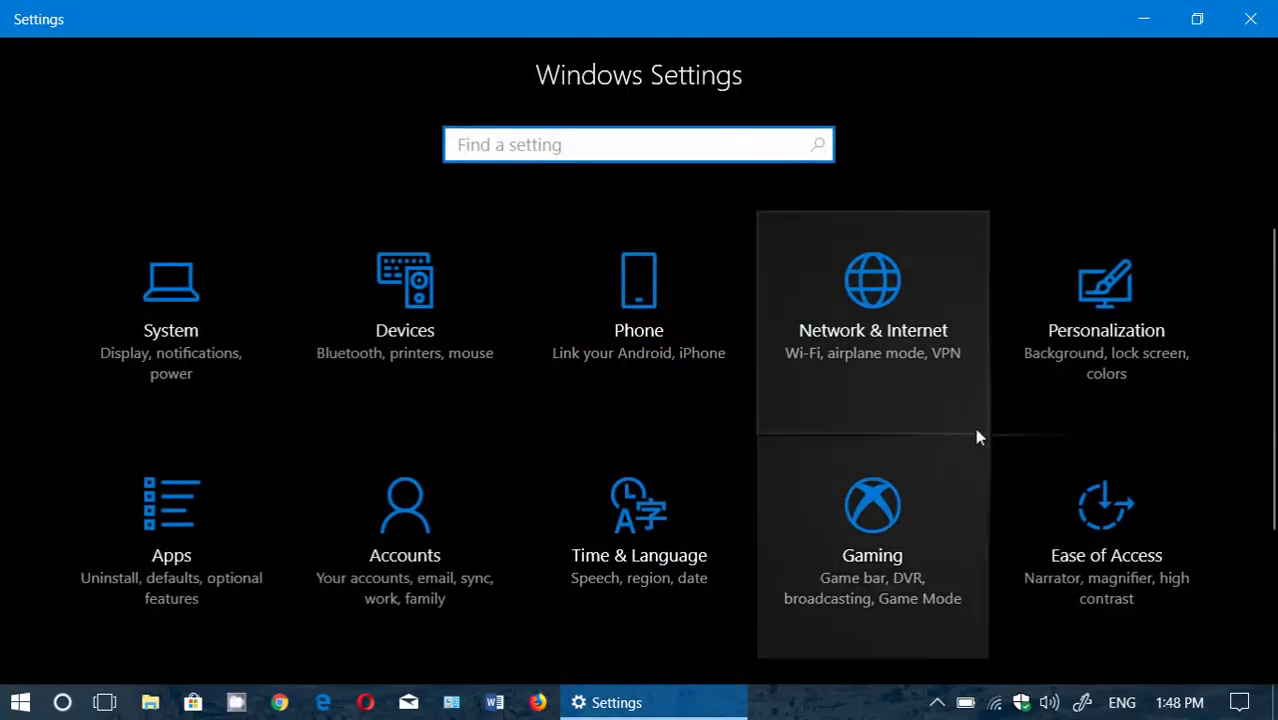
click(1120, 334)
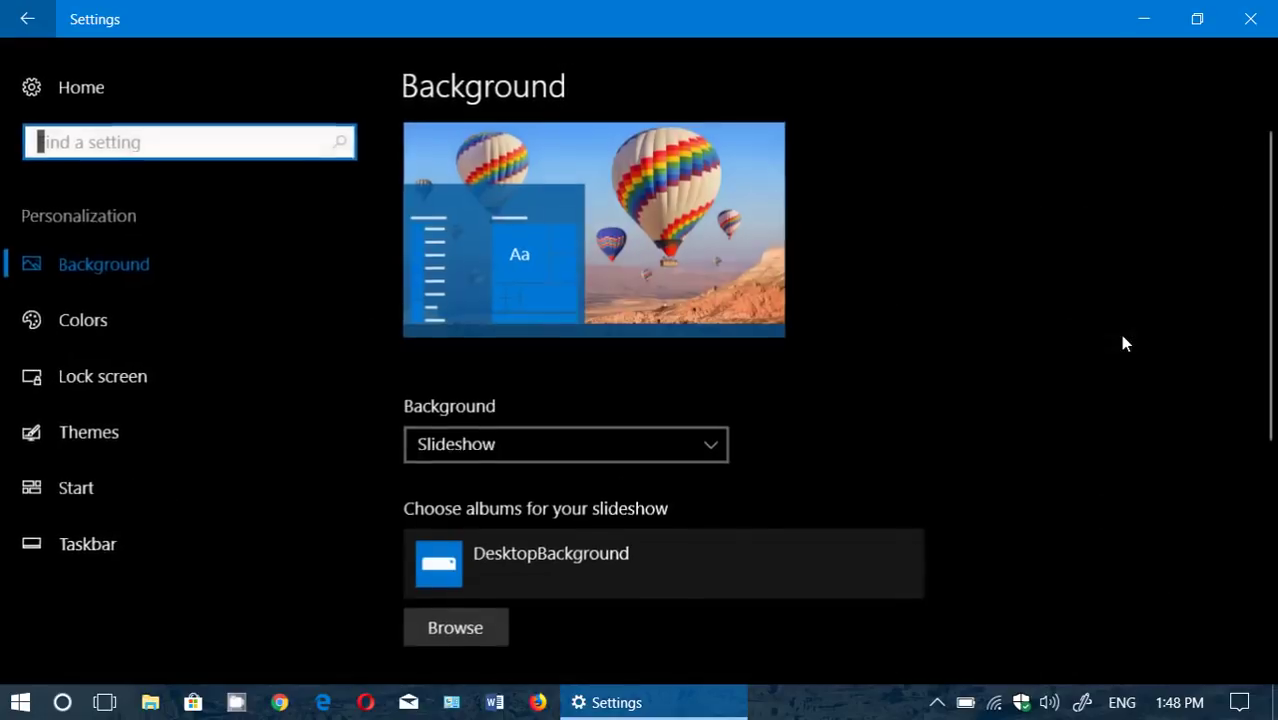
click(195, 426)
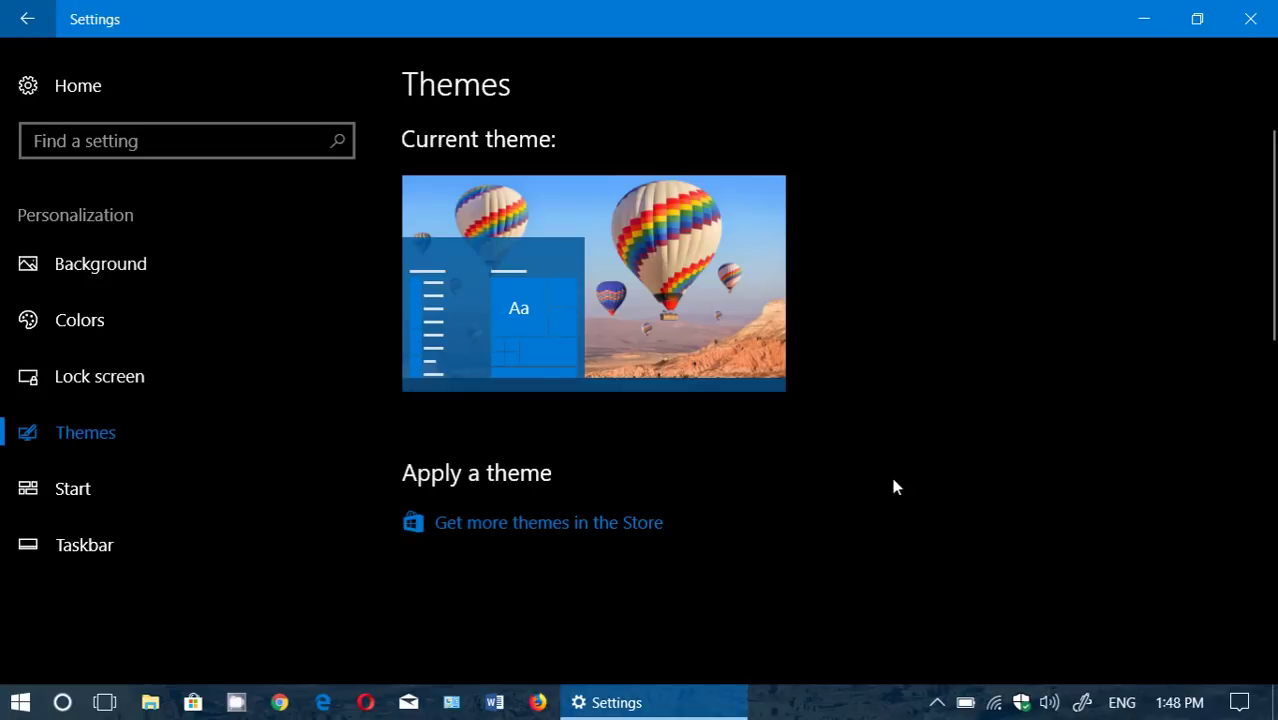
scroll(892, 485, down, 3)
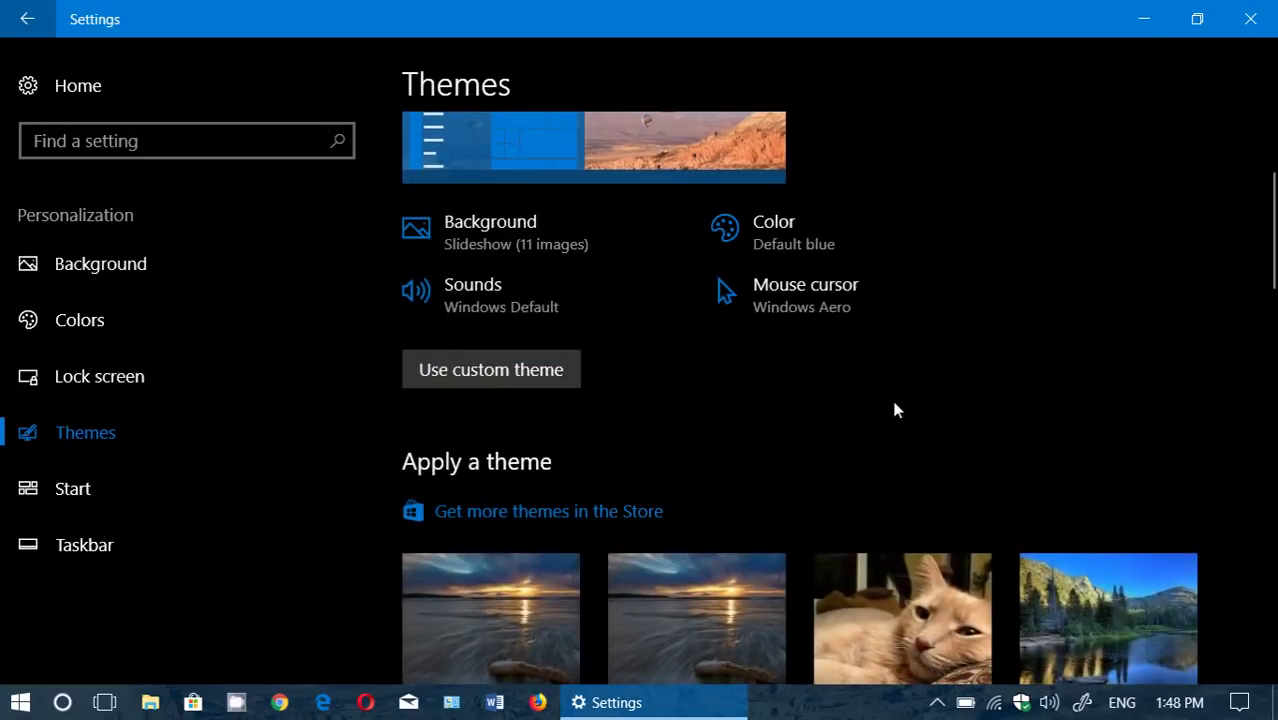
scroll(895, 410, down, 3)
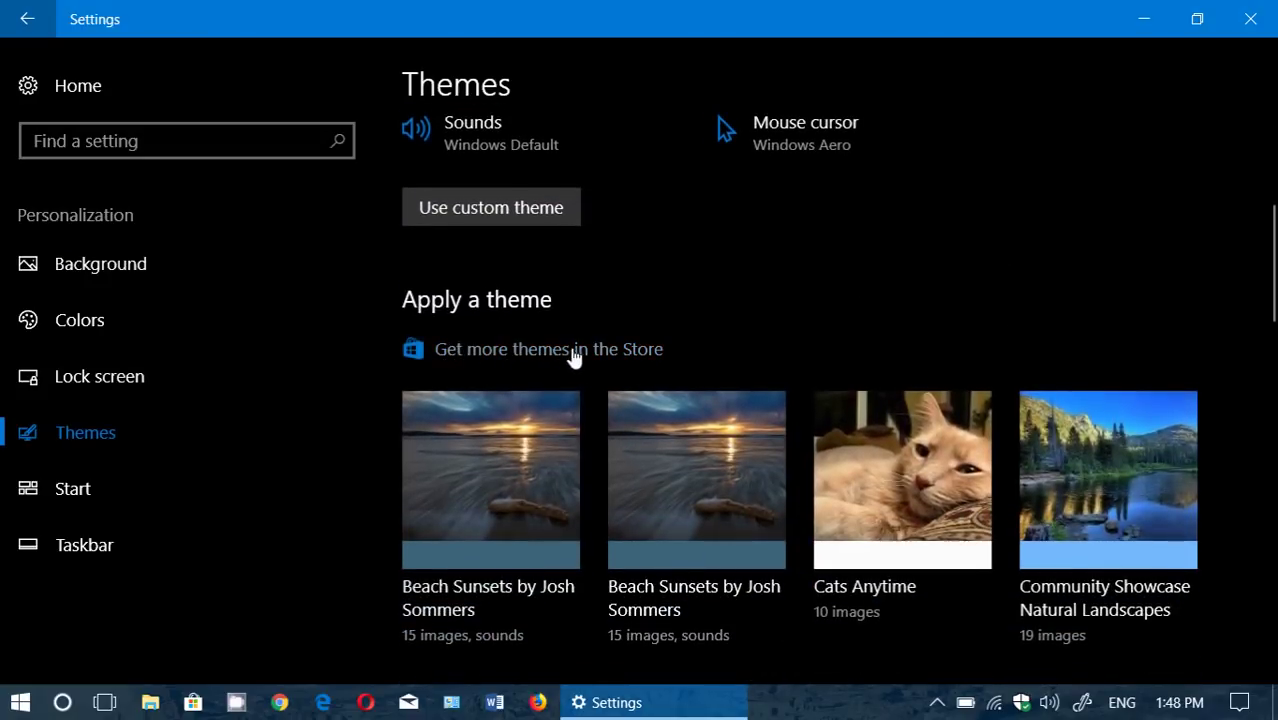
Open the Store's Windows Themes collection maximized and scroll through its free theme tiles
click(631, 358)
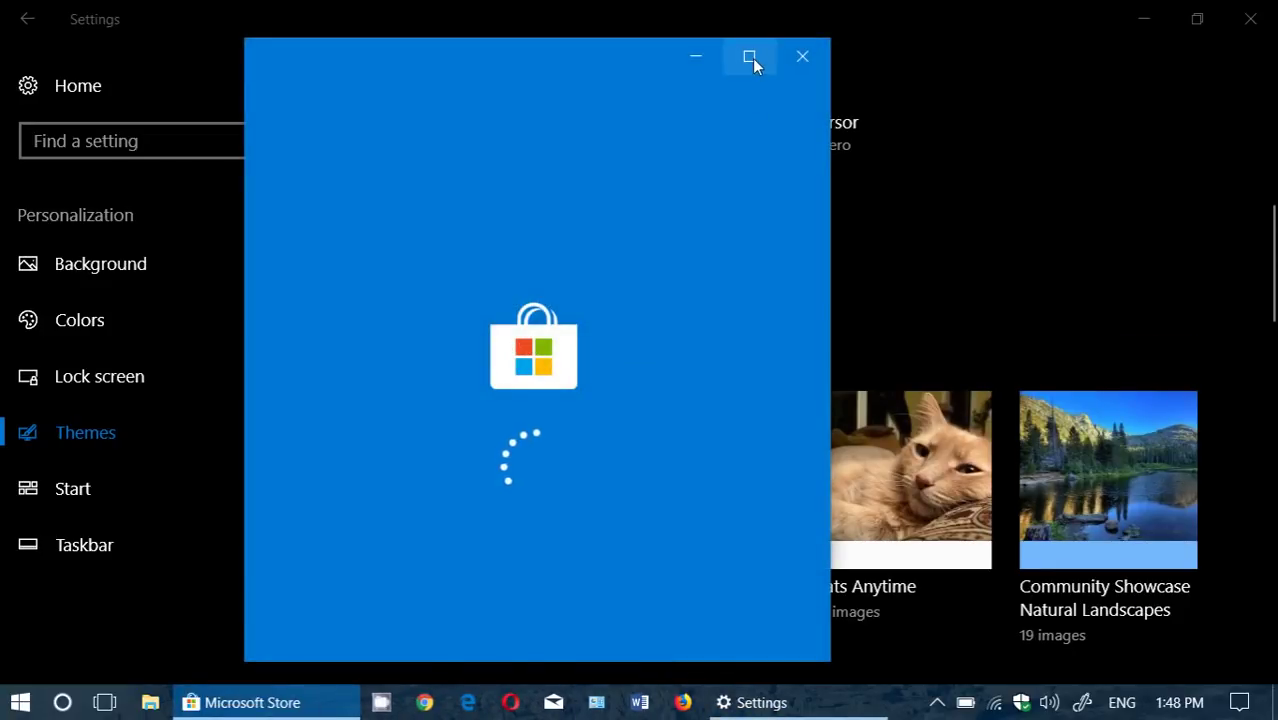
click(752, 58)
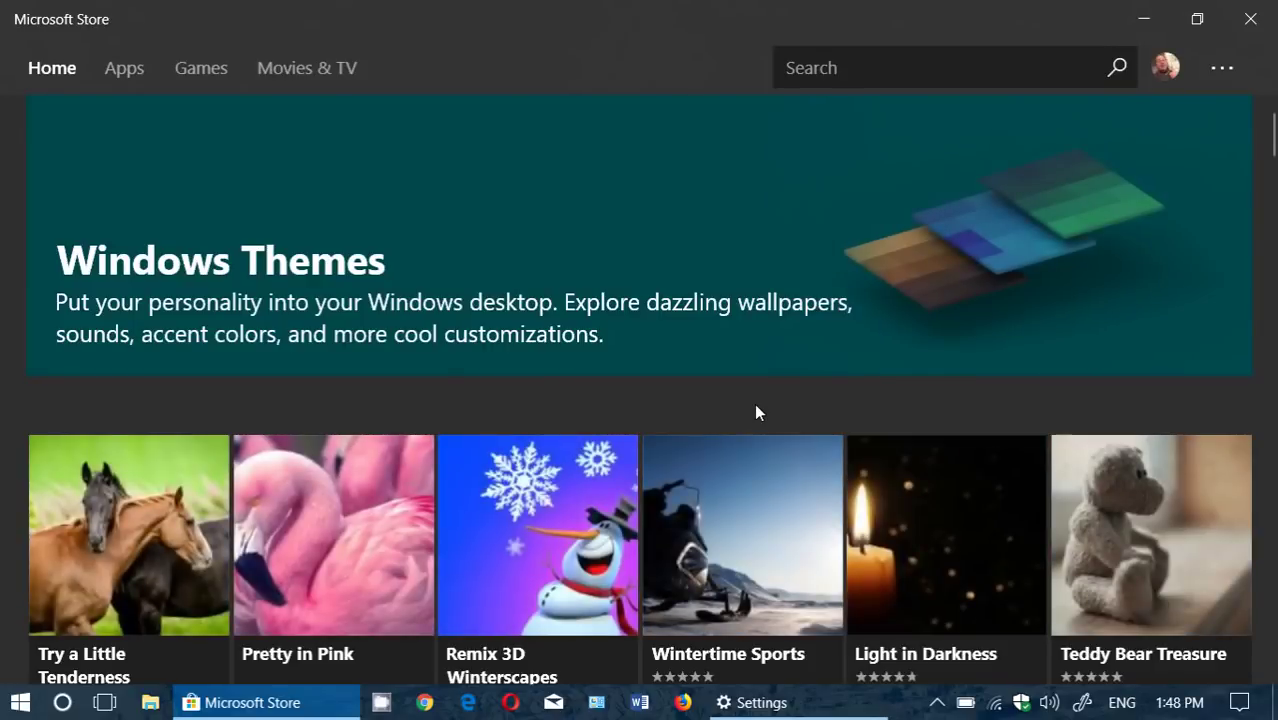
scroll(755, 406, down, 5)
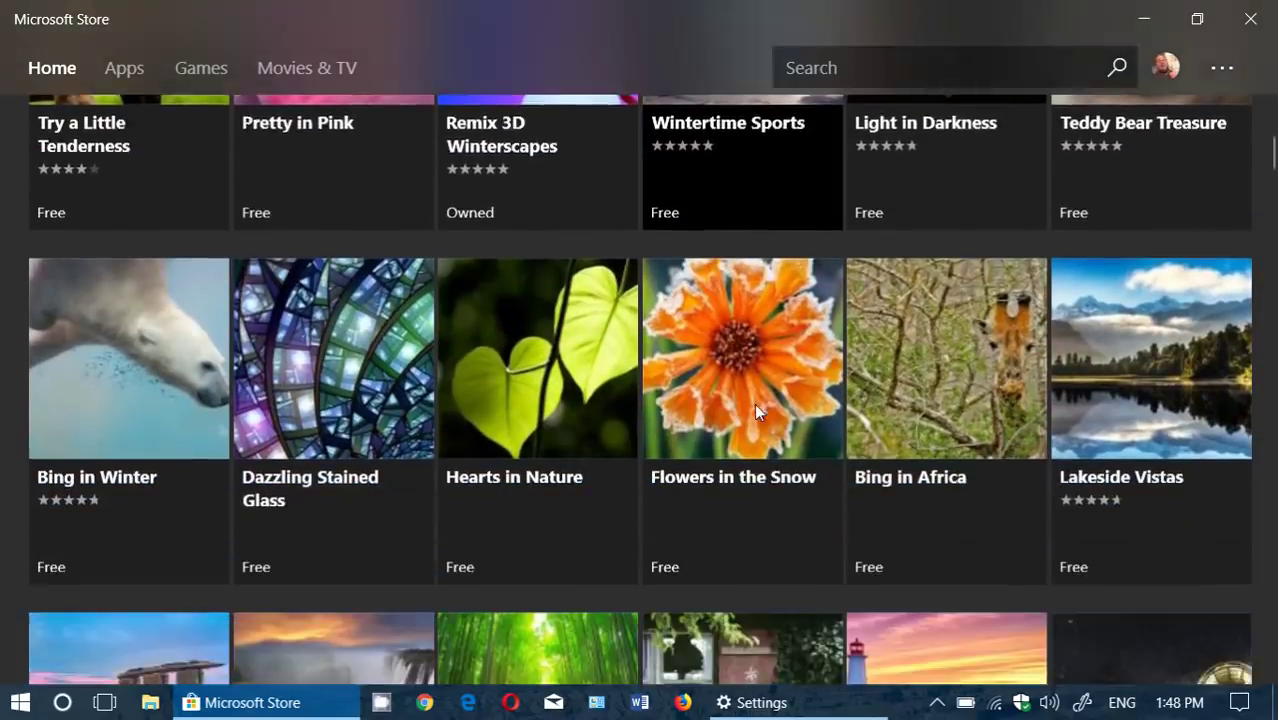
scroll(756, 412, down, 2)
scroll(756, 412, down, 3)
scroll(756, 412, down, 3)
scroll(756, 412, down, 3)
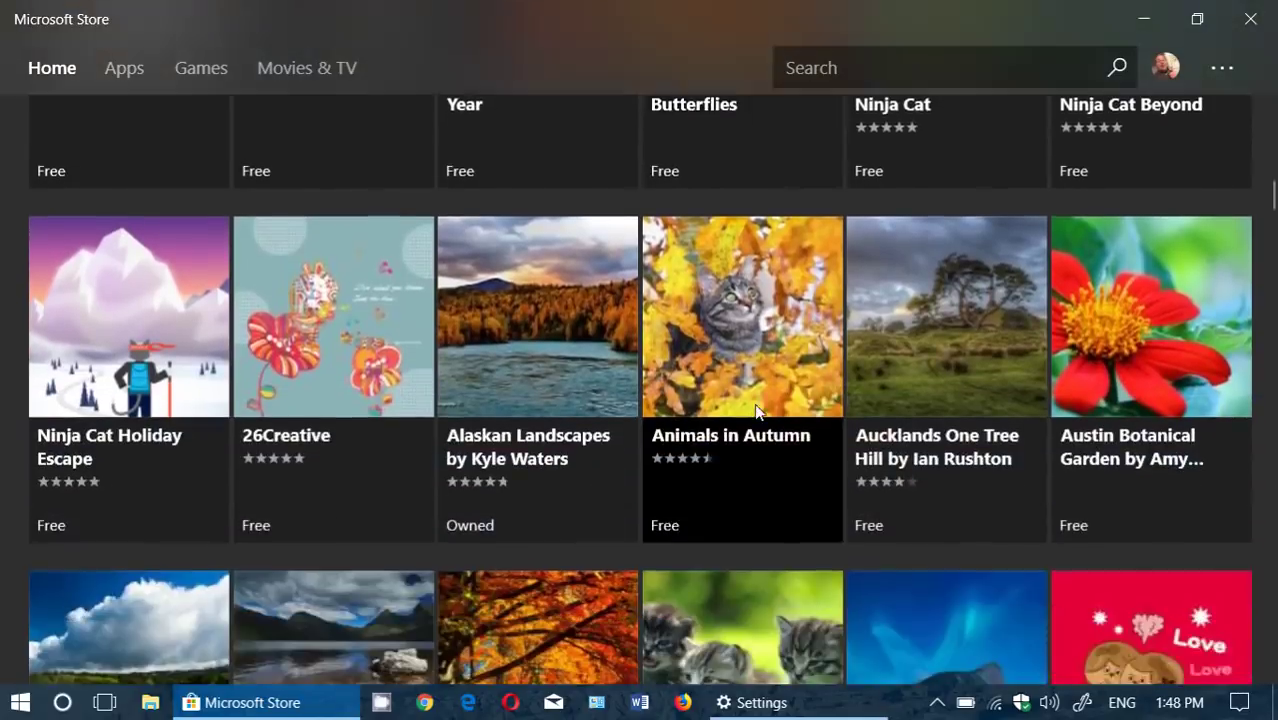
scroll(755, 410, down, 1)
scroll(755, 410, down, 4)
scroll(755, 410, down, 2)
scroll(755, 410, down, 2)
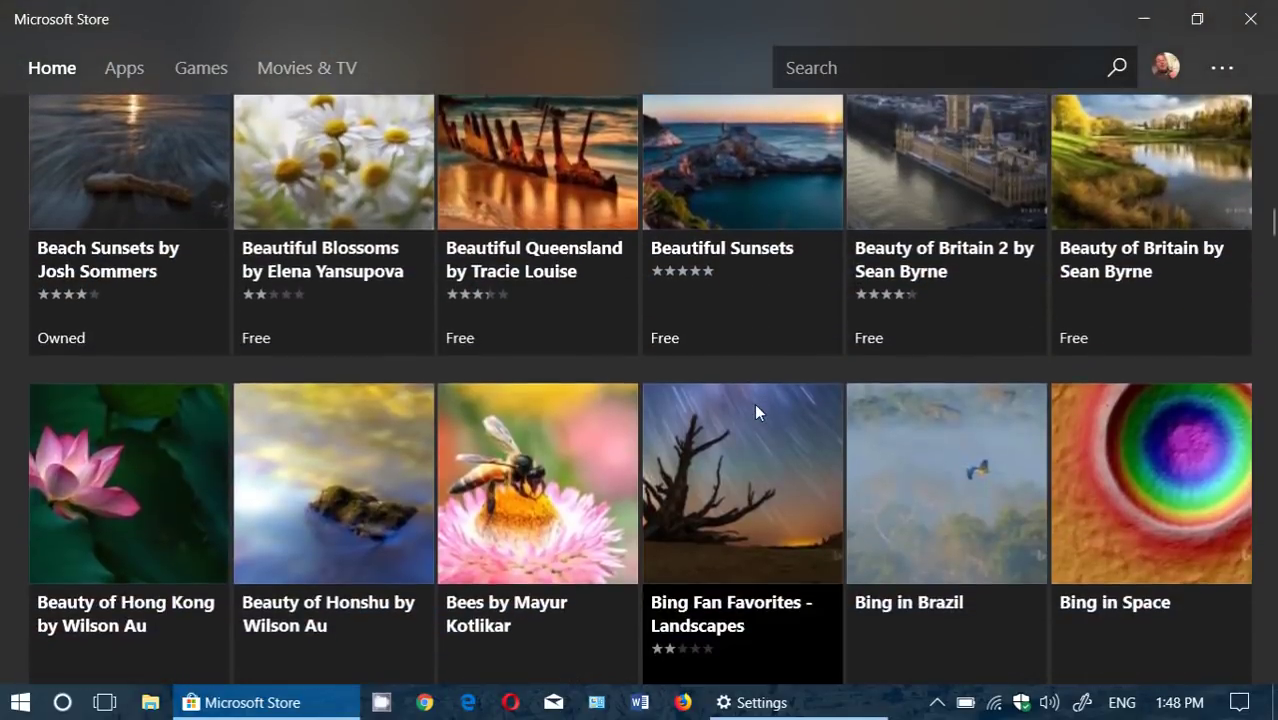
scroll(754, 403, down, 4)
scroll(754, 403, down, 4)
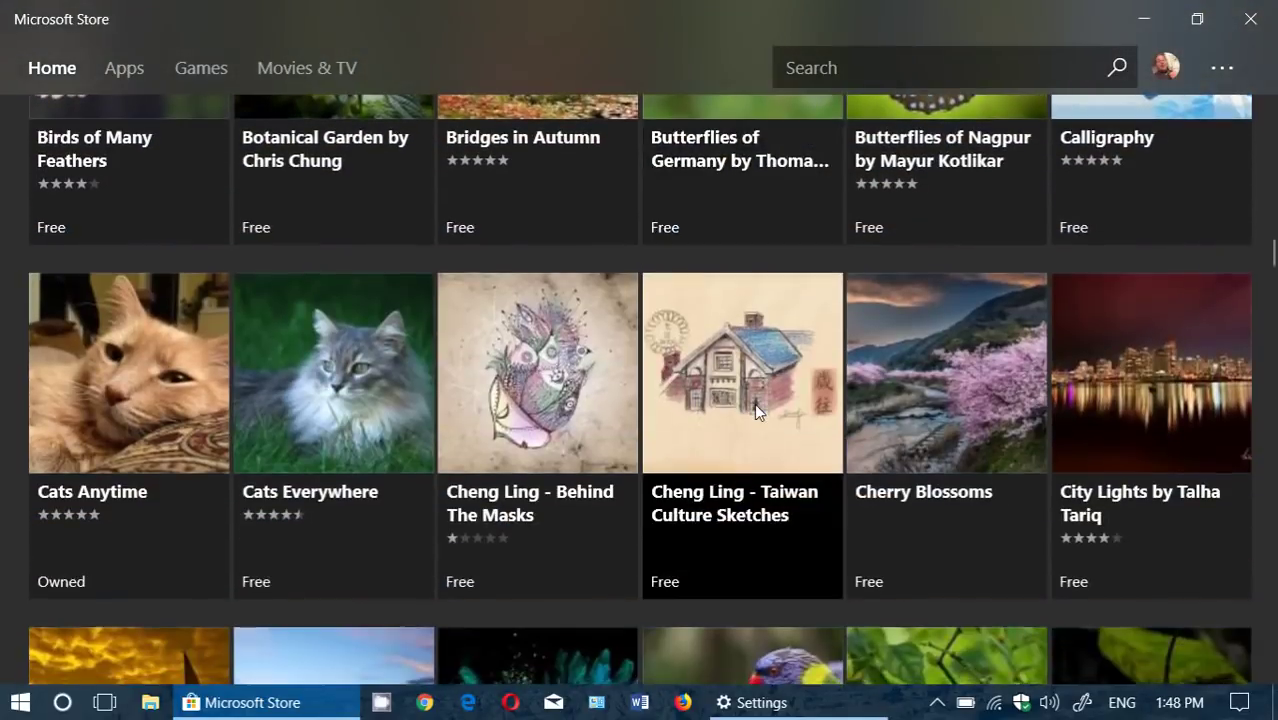
scroll(754, 403, down, 3)
scroll(754, 403, down, 2)
scroll(754, 403, down, 2)
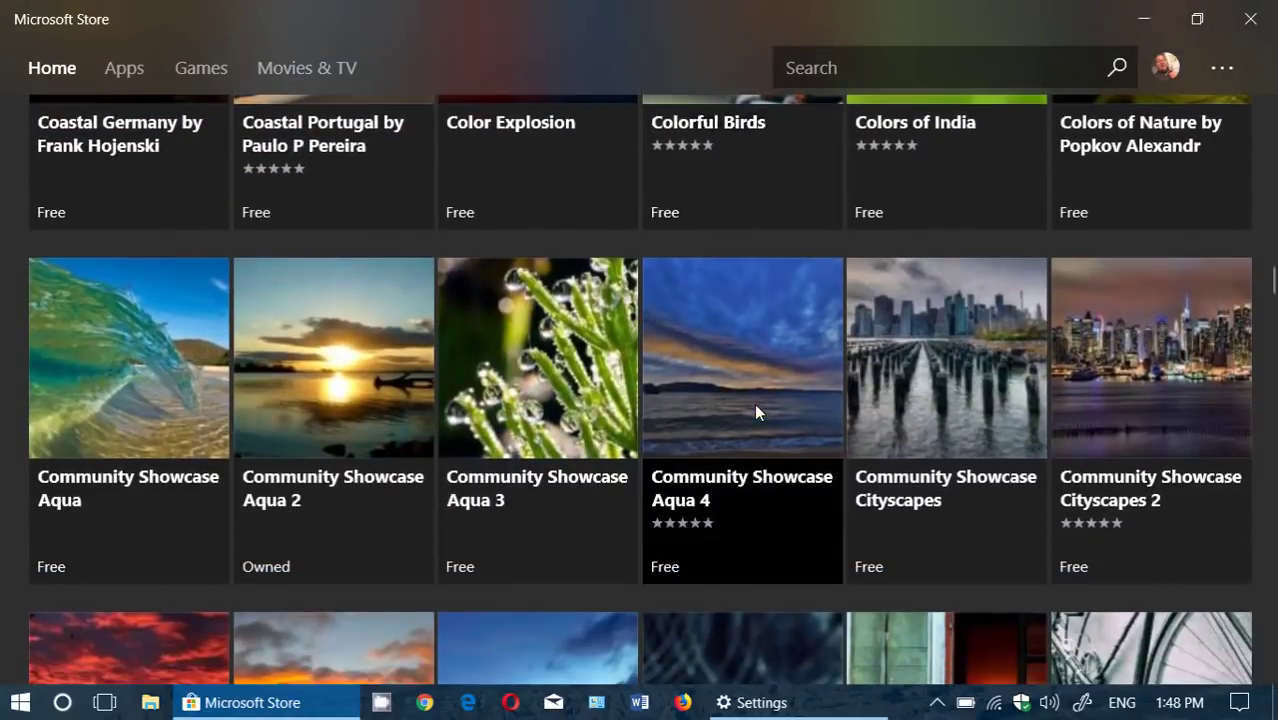
scroll(754, 403, down, 5)
scroll(754, 403, down, 4)
scroll(754, 403, down, 1)
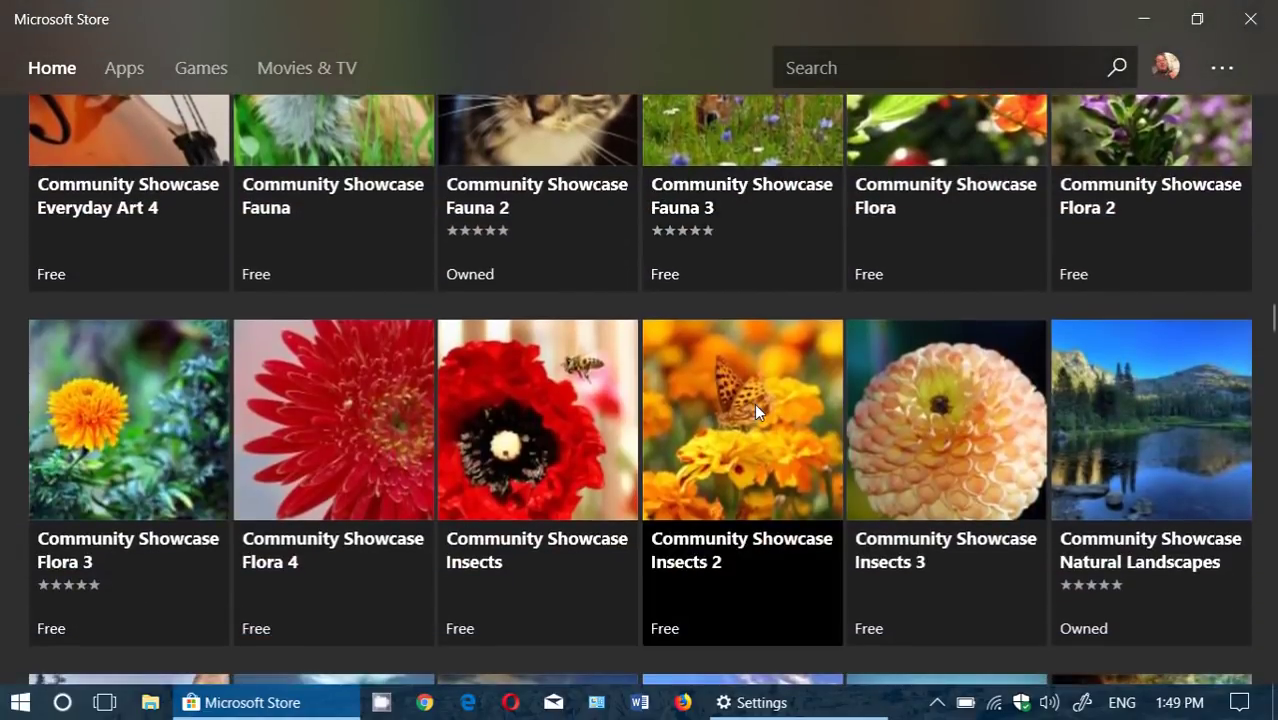
scroll(754, 403, down, 5)
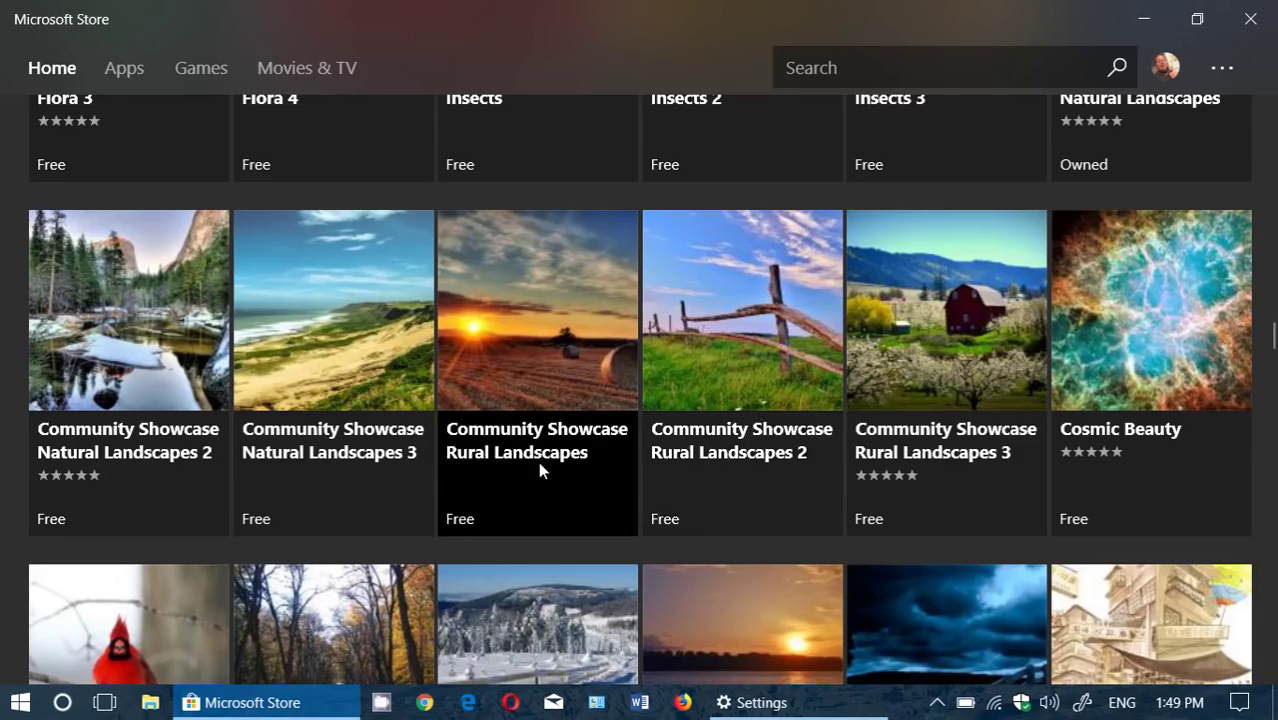
Scroll the themes grid to the C section and open the Colorful Birds tile
scroll(538, 461, down, 3)
scroll(538, 461, down, 3)
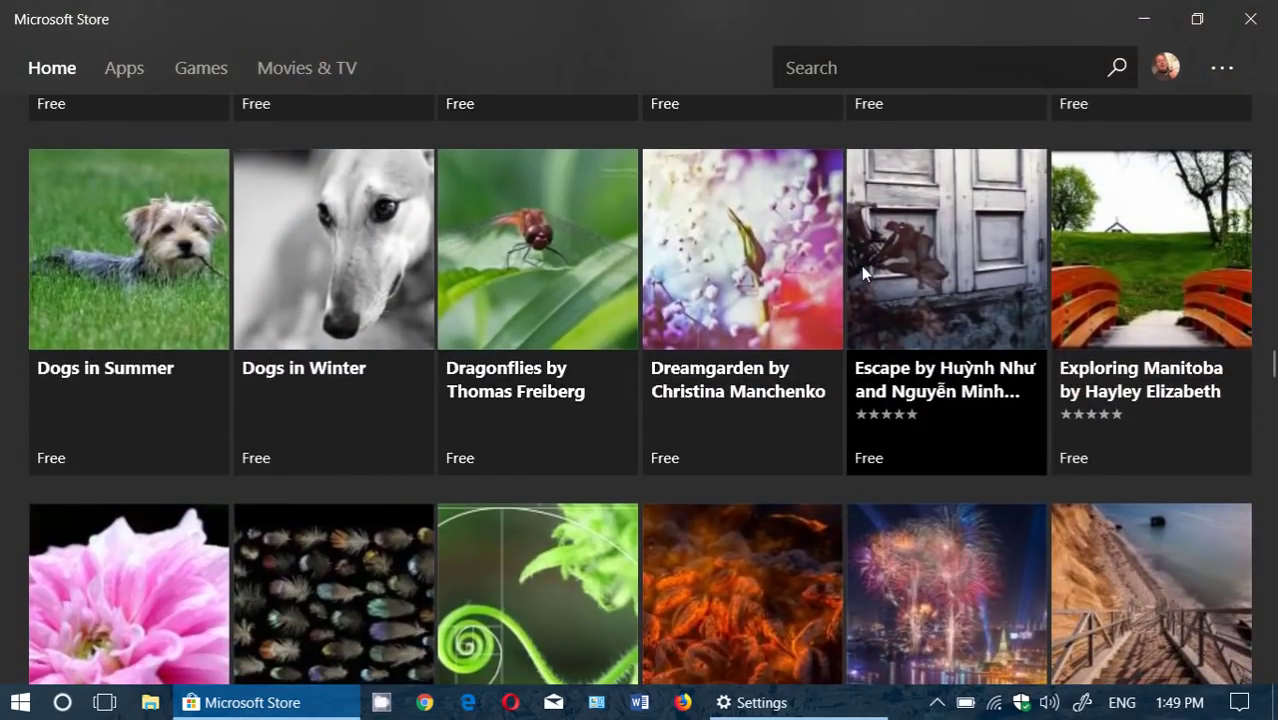
scroll(861, 265, up, 5)
scroll(861, 265, up, 3)
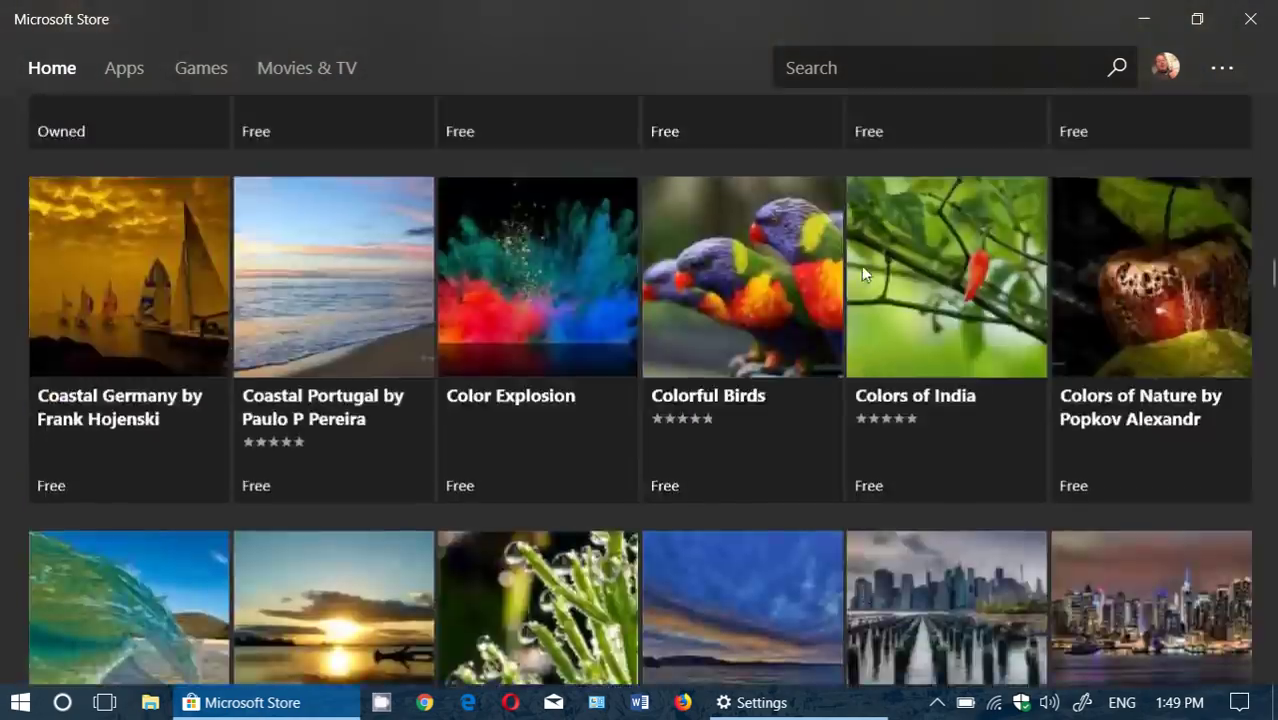
scroll(861, 265, up, 5)
scroll(864, 272, up, 5)
scroll(864, 272, up, 5)
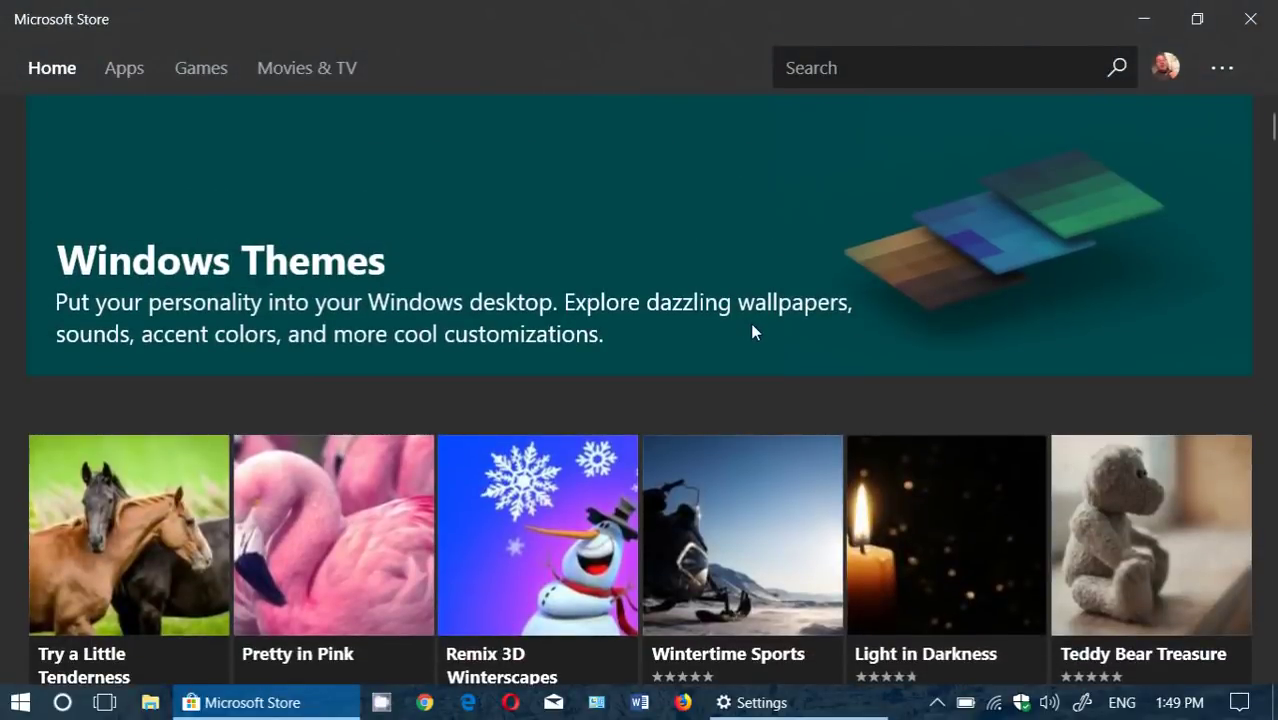
scroll(753, 333, down, 3)
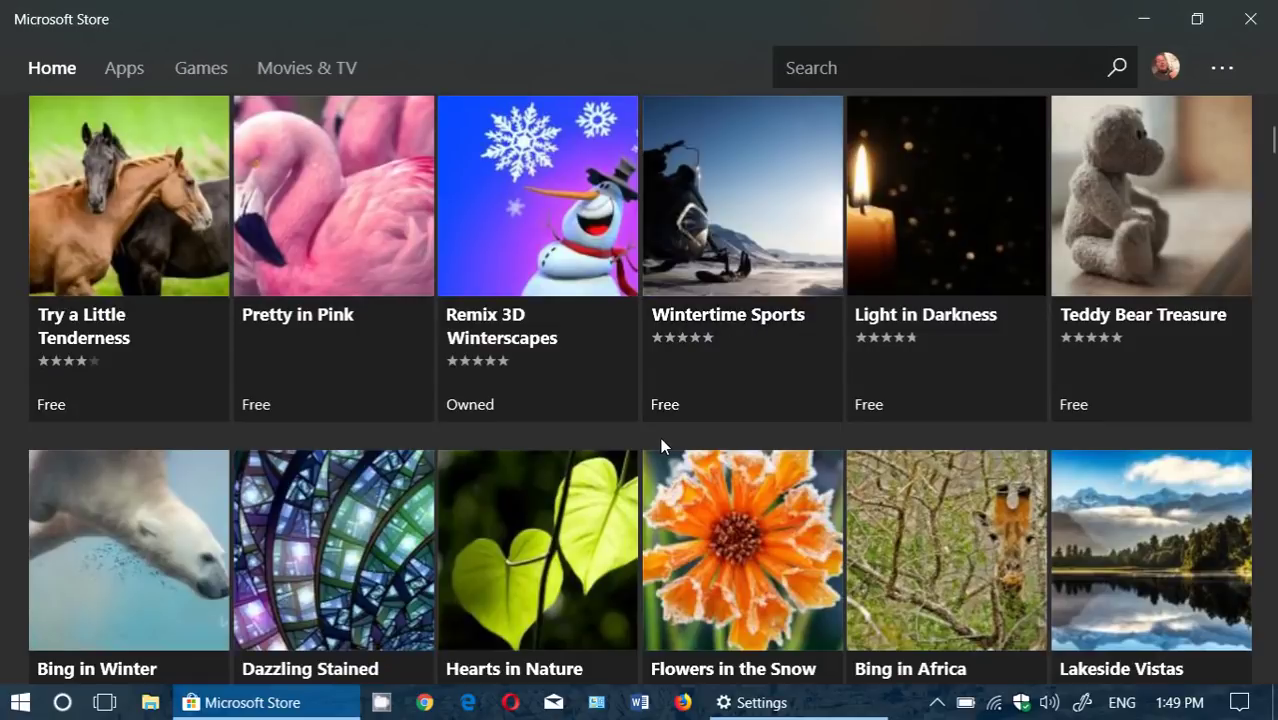
scroll(661, 445, down, 3)
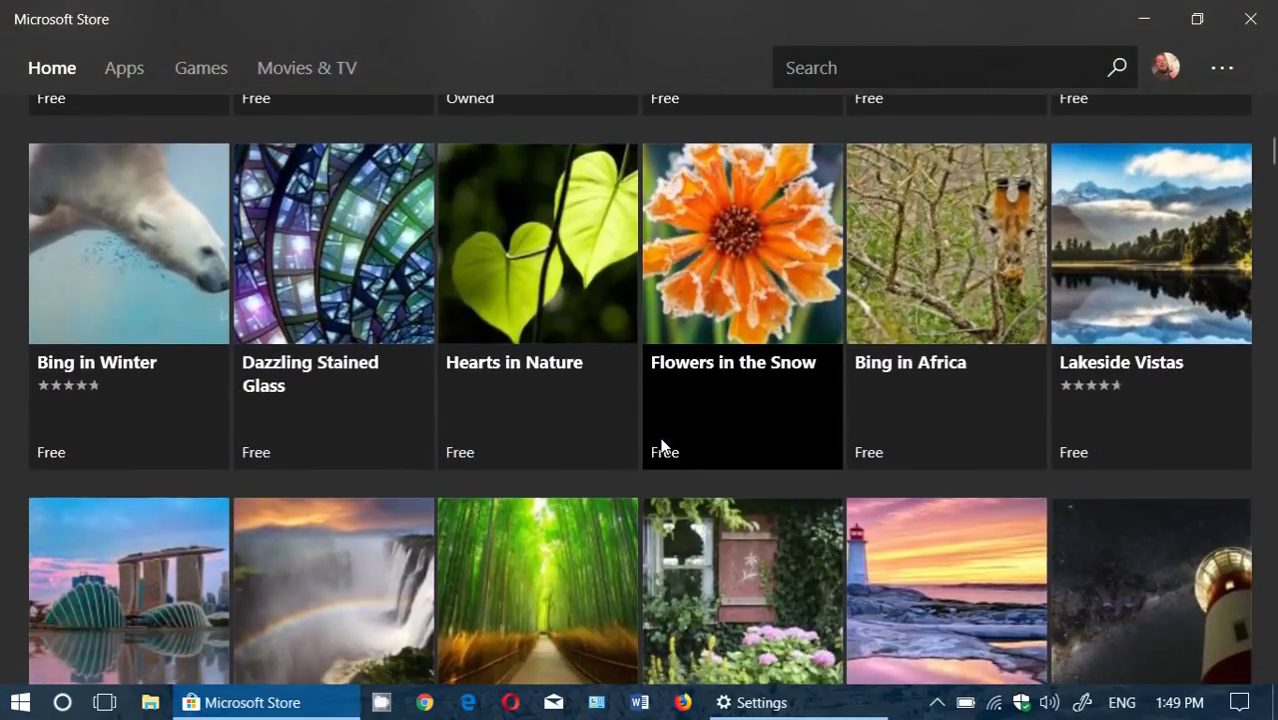
scroll(661, 445, down, 3)
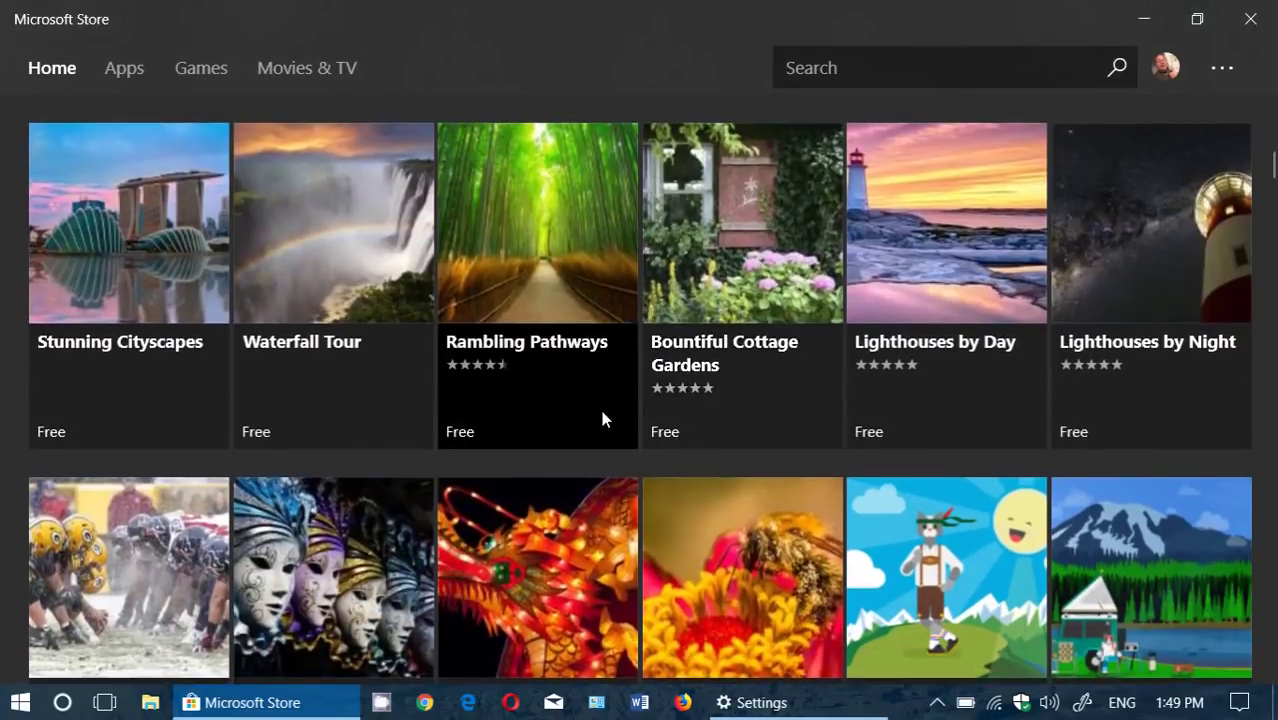
scroll(770, 412, down, 4)
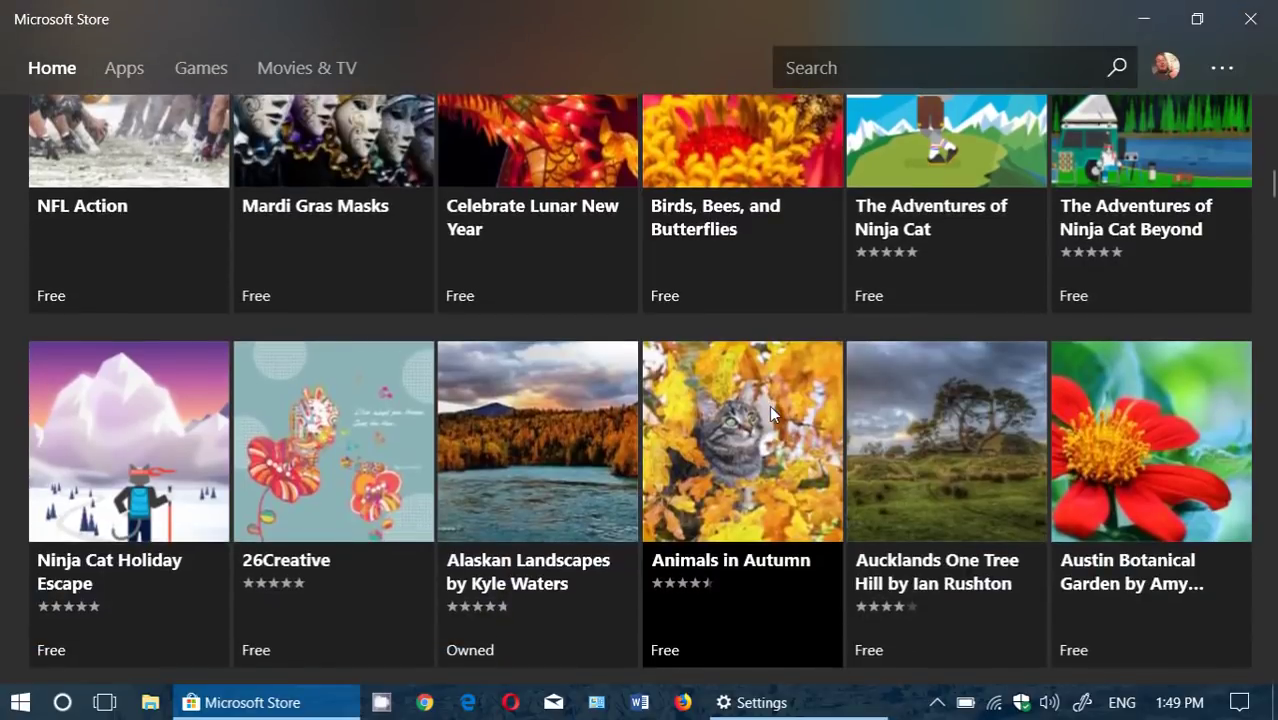
scroll(769, 405, down, 5)
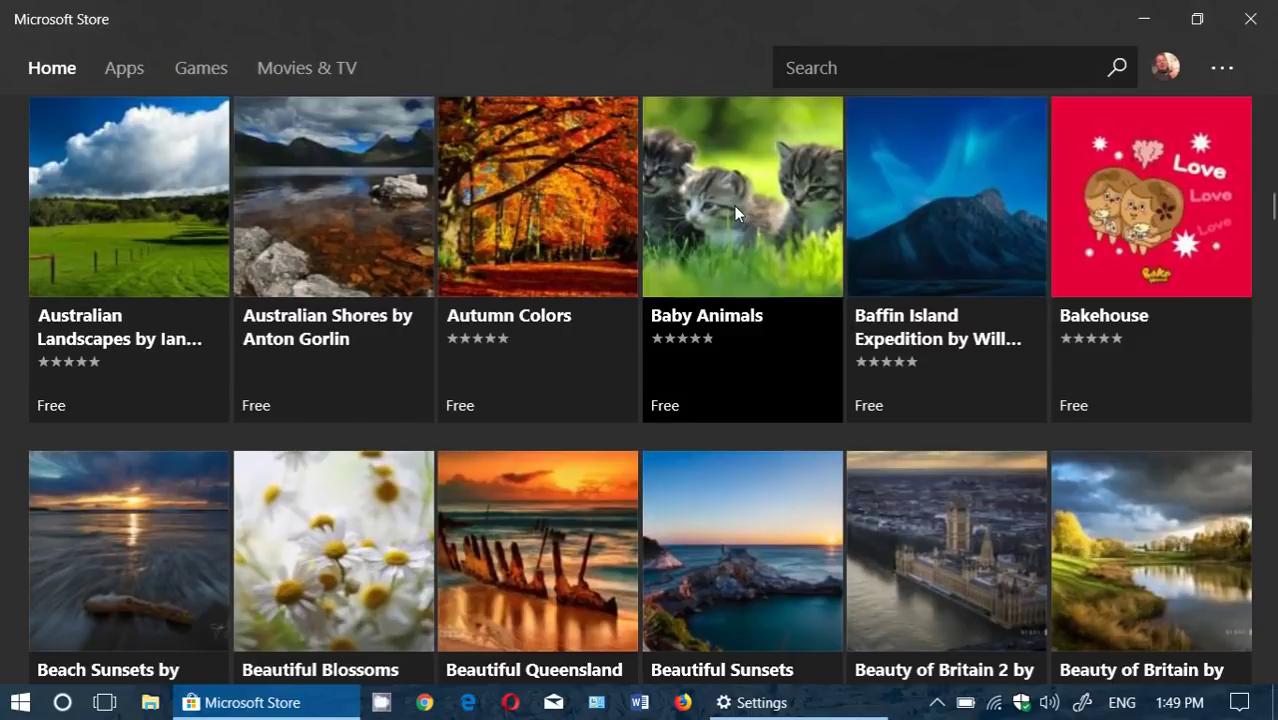
scroll(392, 529, down, 3)
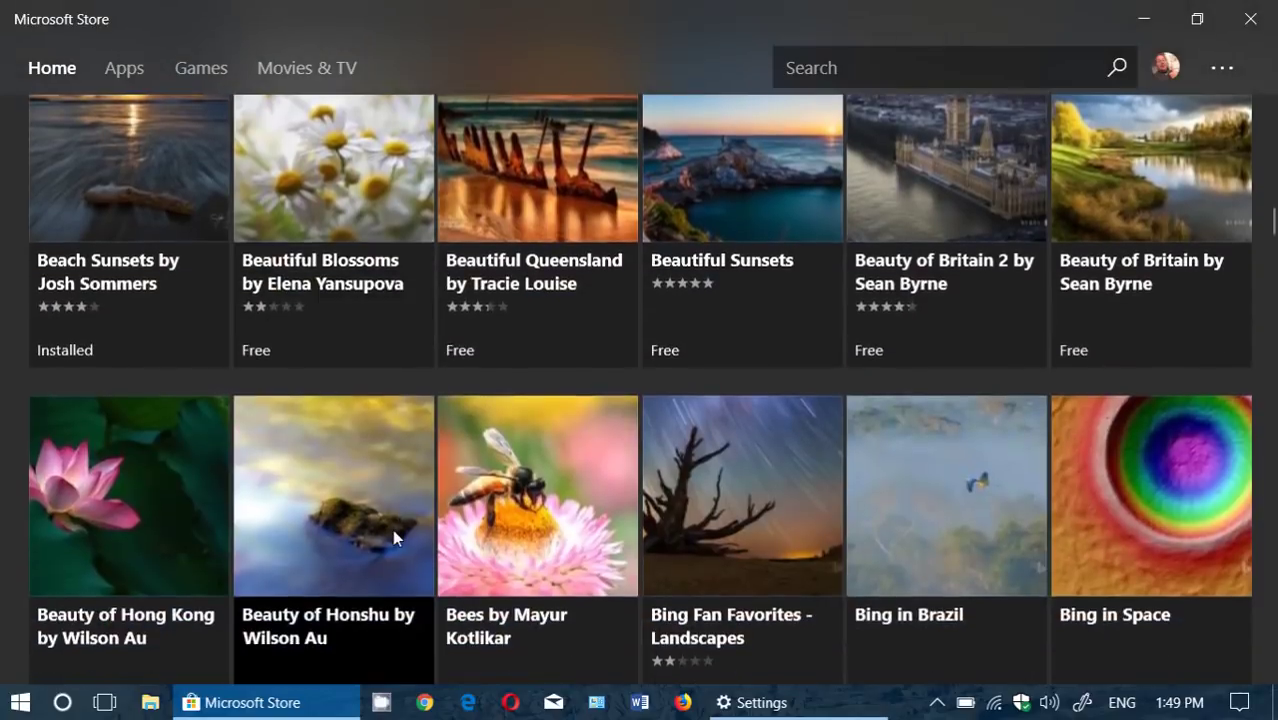
scroll(392, 529, down, 3)
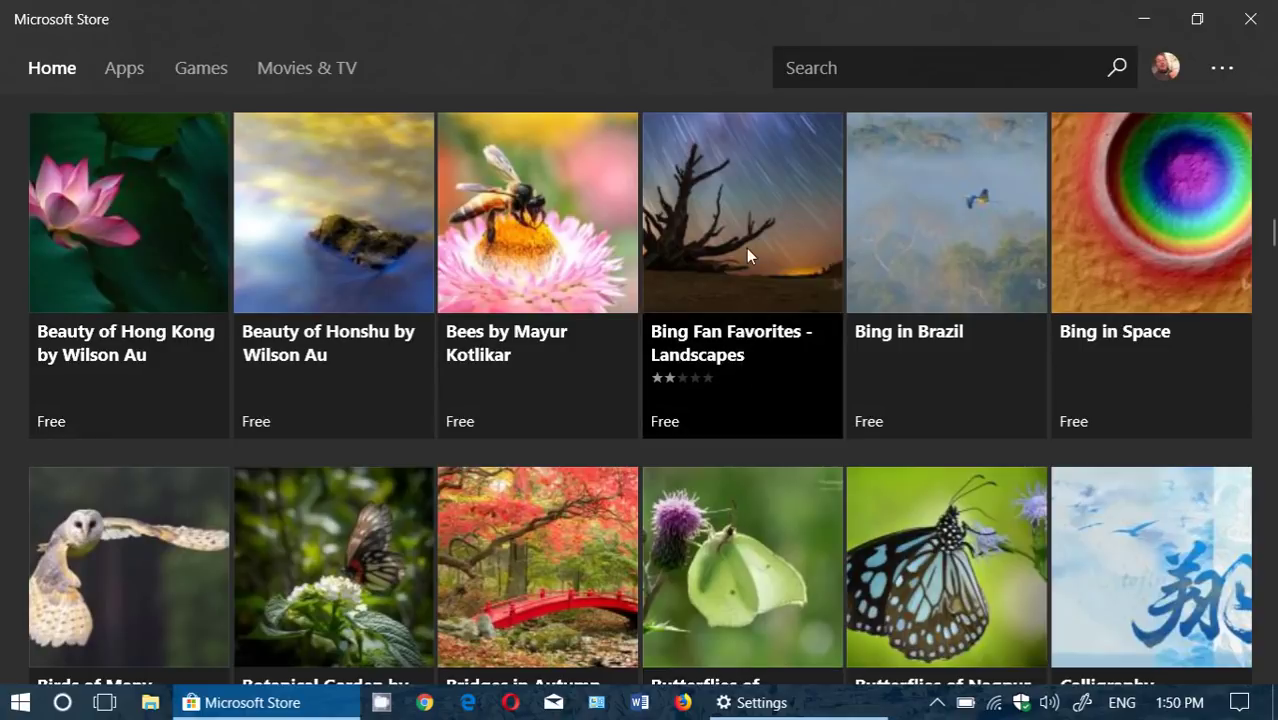
scroll(916, 360, down, 3)
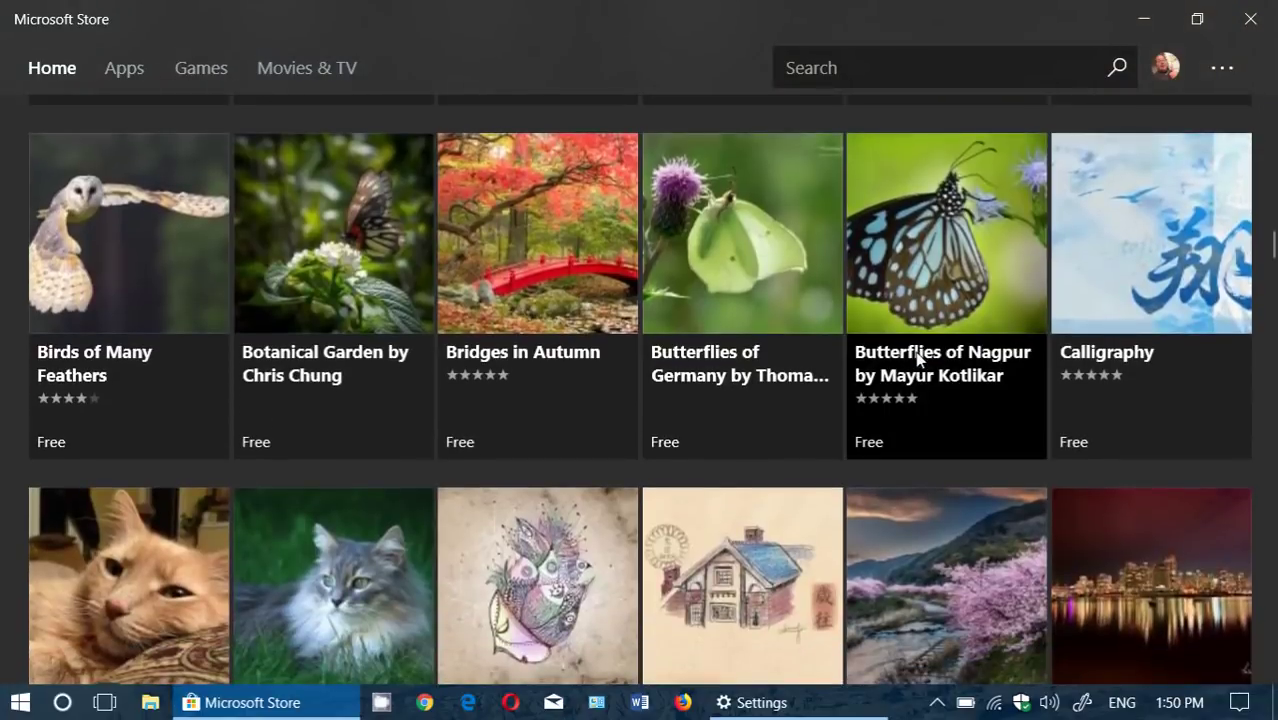
scroll(415, 395, down, 1)
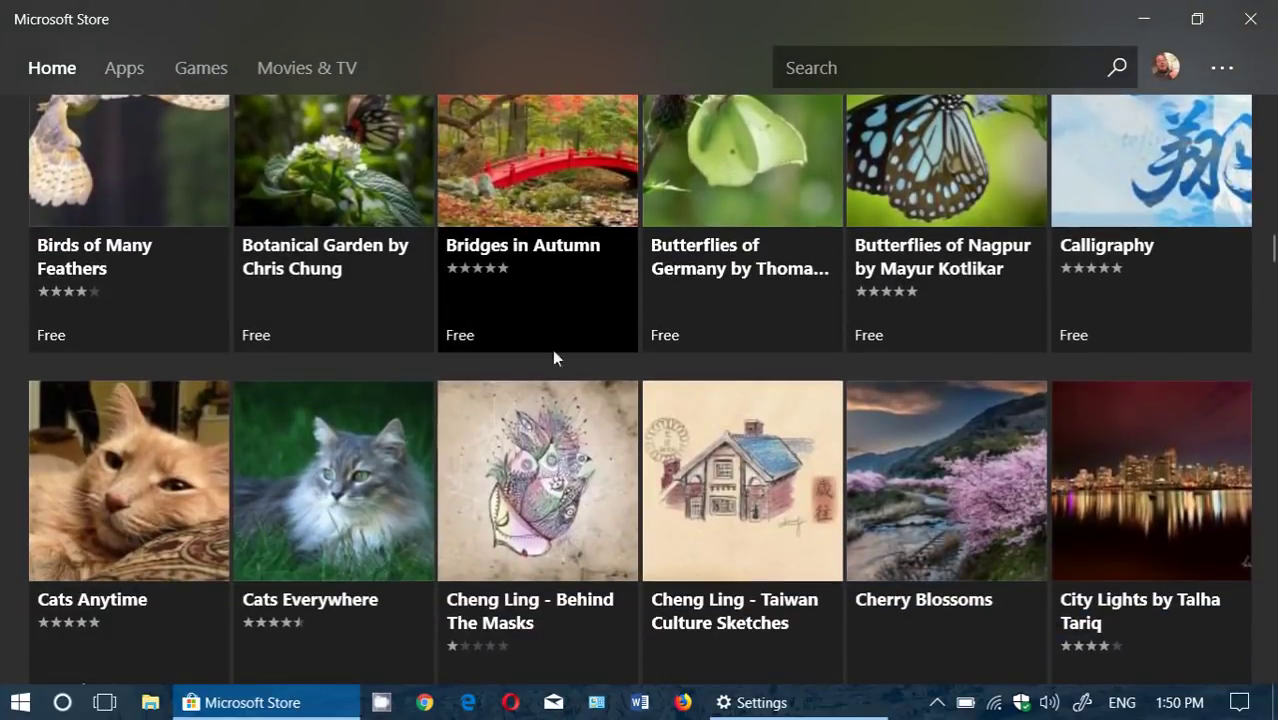
scroll(540, 410, down, 1)
scroll(528, 470, down, 2)
scroll(528, 470, down, 2)
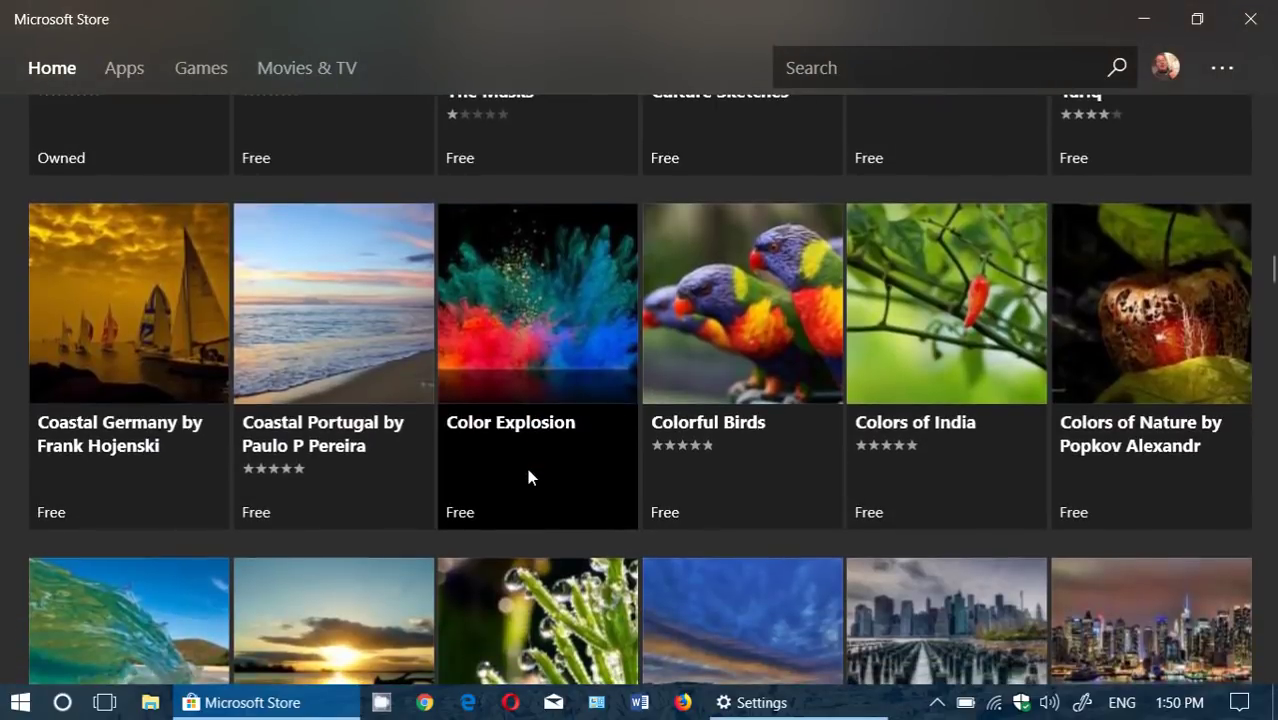
click(742, 313)
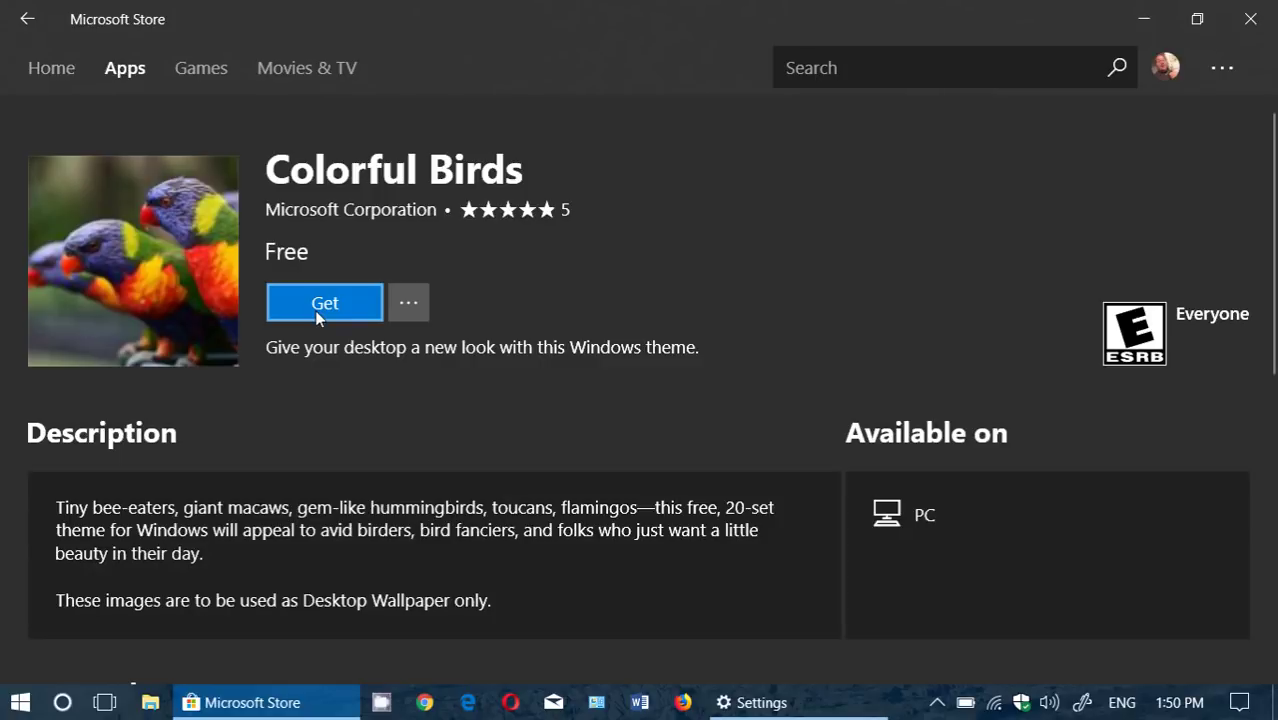
Get the free Colorful Birds theme and wait until it shows as installed
click(318, 316)
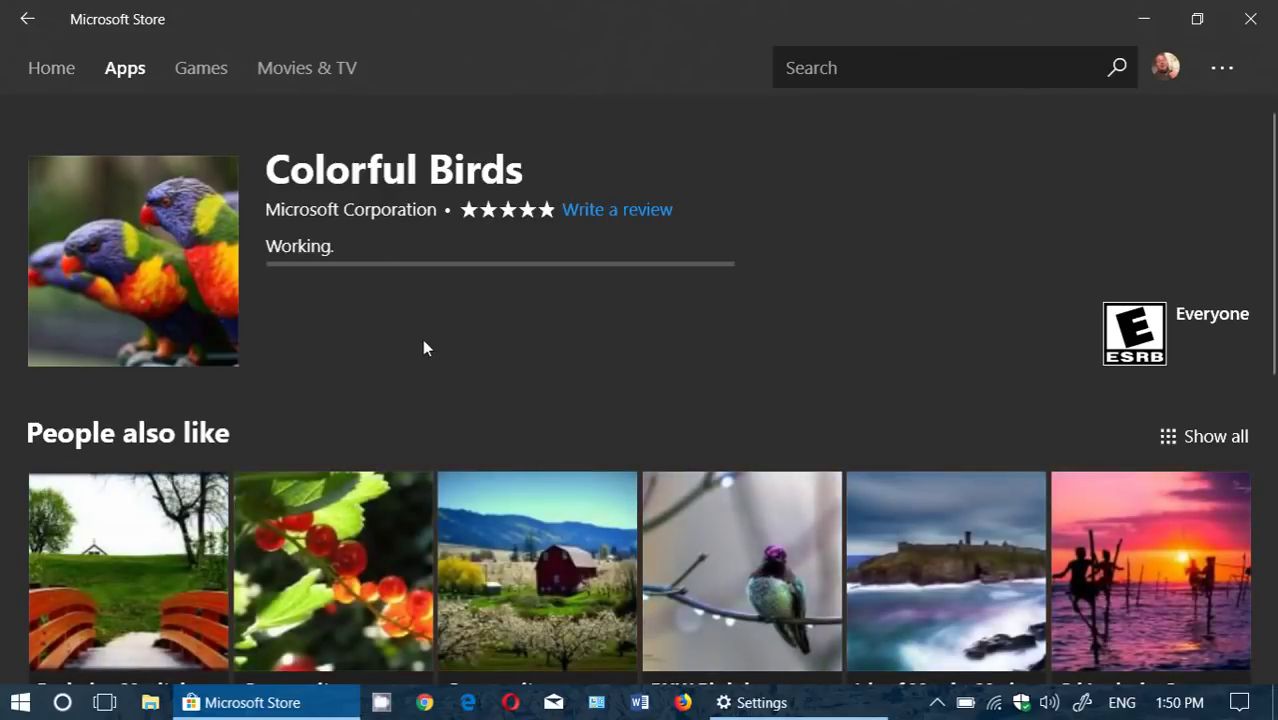
scroll(565, 352, down, 3)
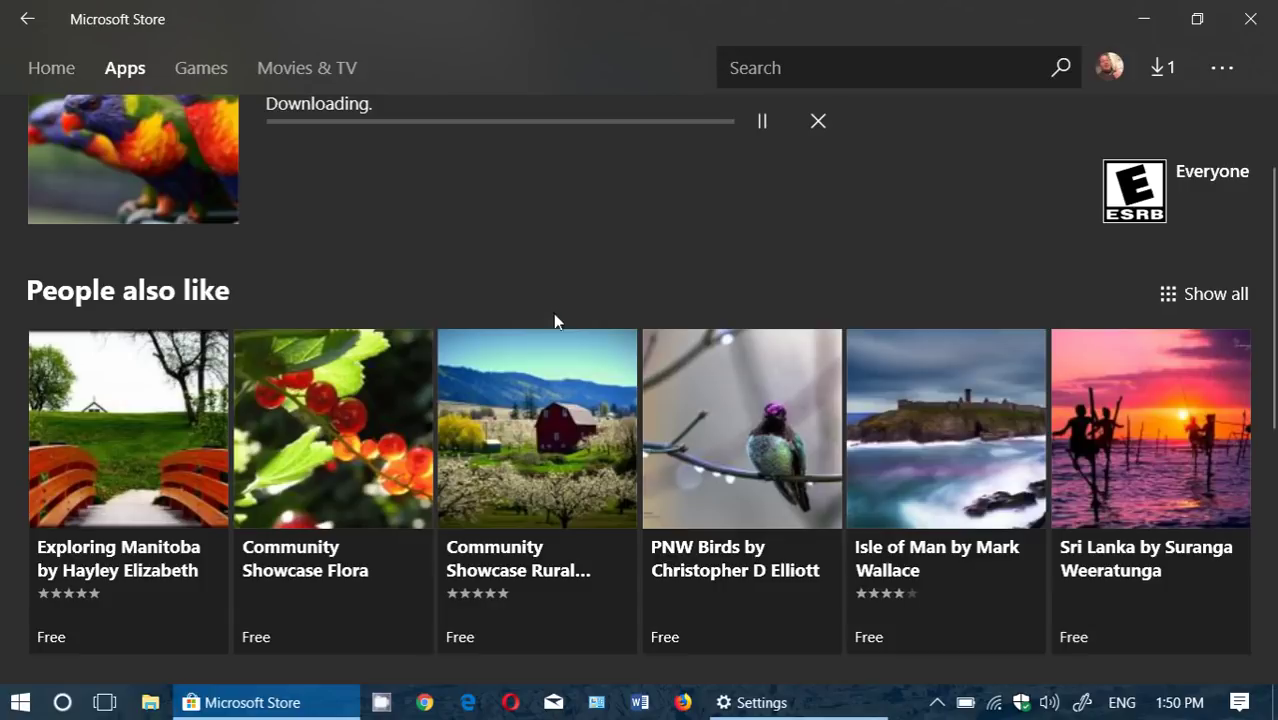
scroll(621, 245, up, 2)
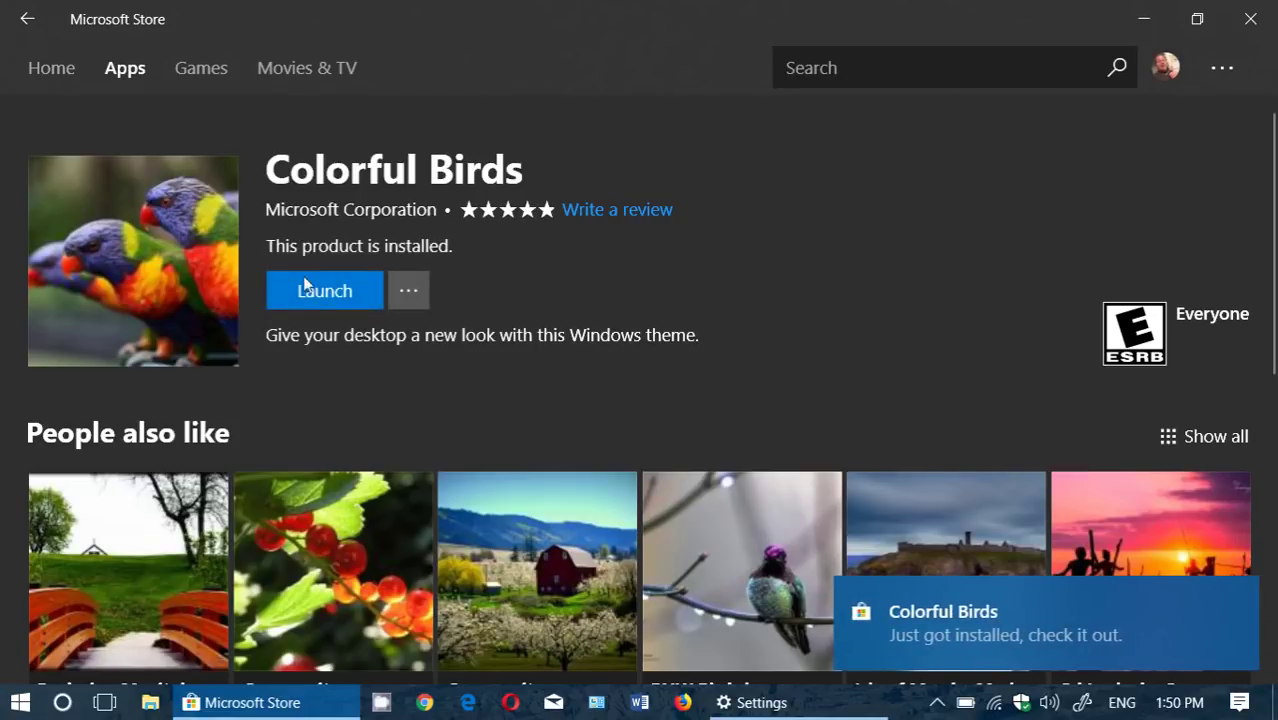
Apply Colorful Birds from Settings' theme list, then close Settings and the Store
click(327, 288)
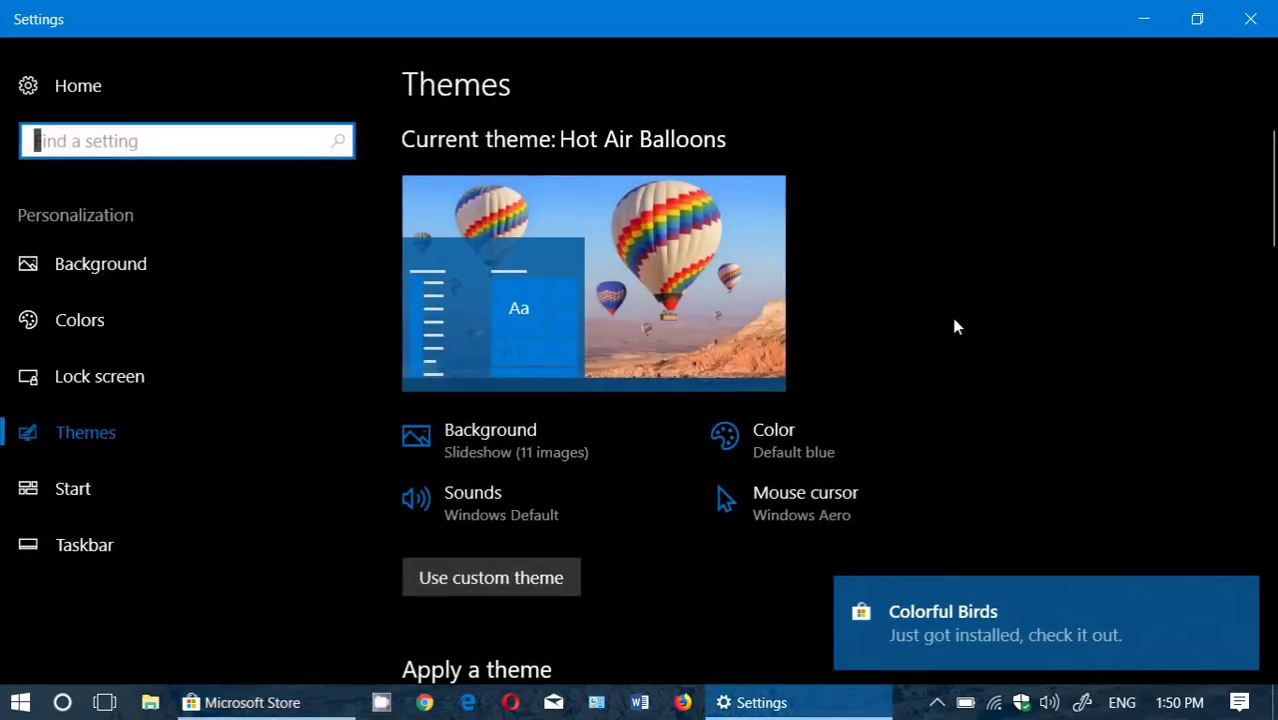
scroll(951, 313, down, 3)
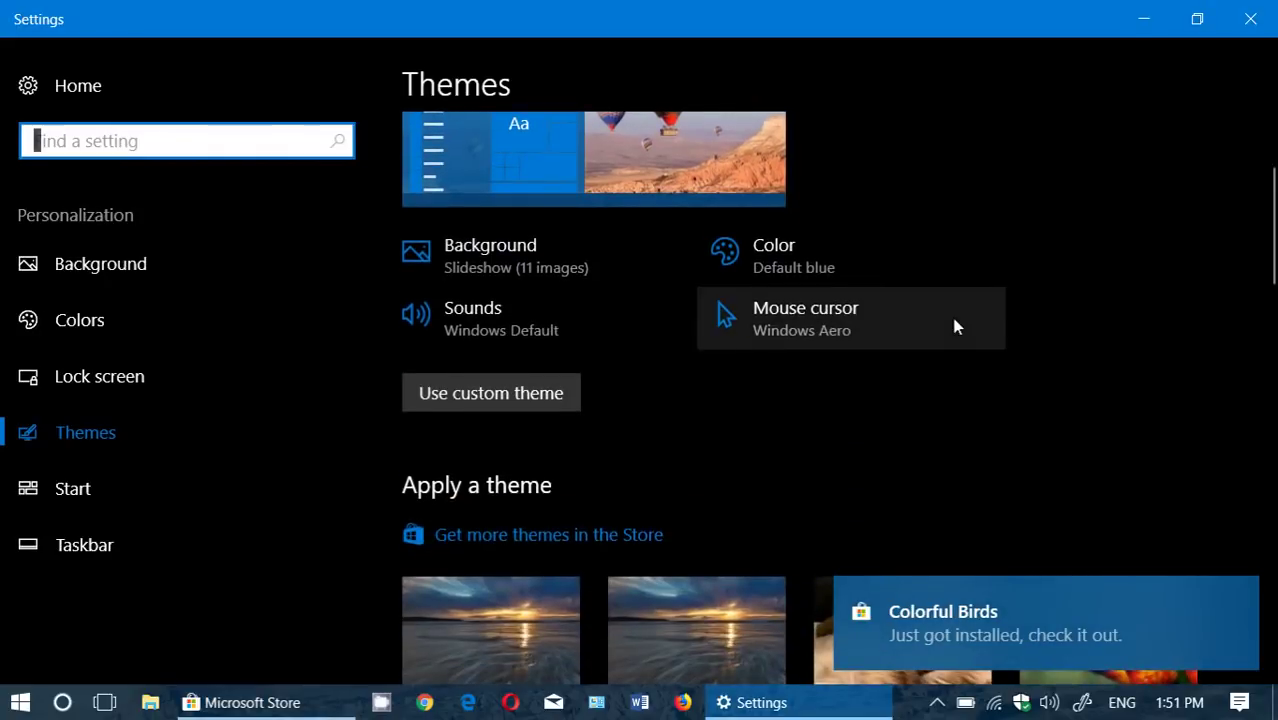
scroll(953, 326, up, 3)
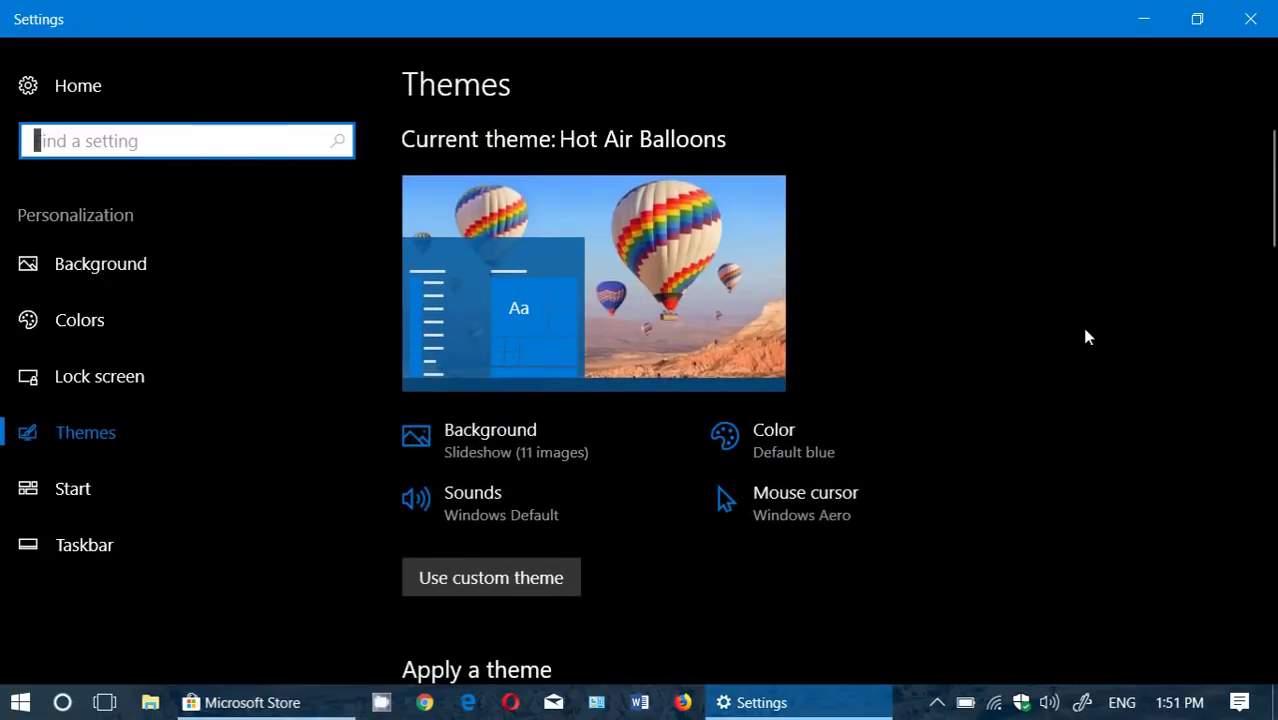
scroll(1087, 336, down, 5)
scroll(1085, 331, down, 3)
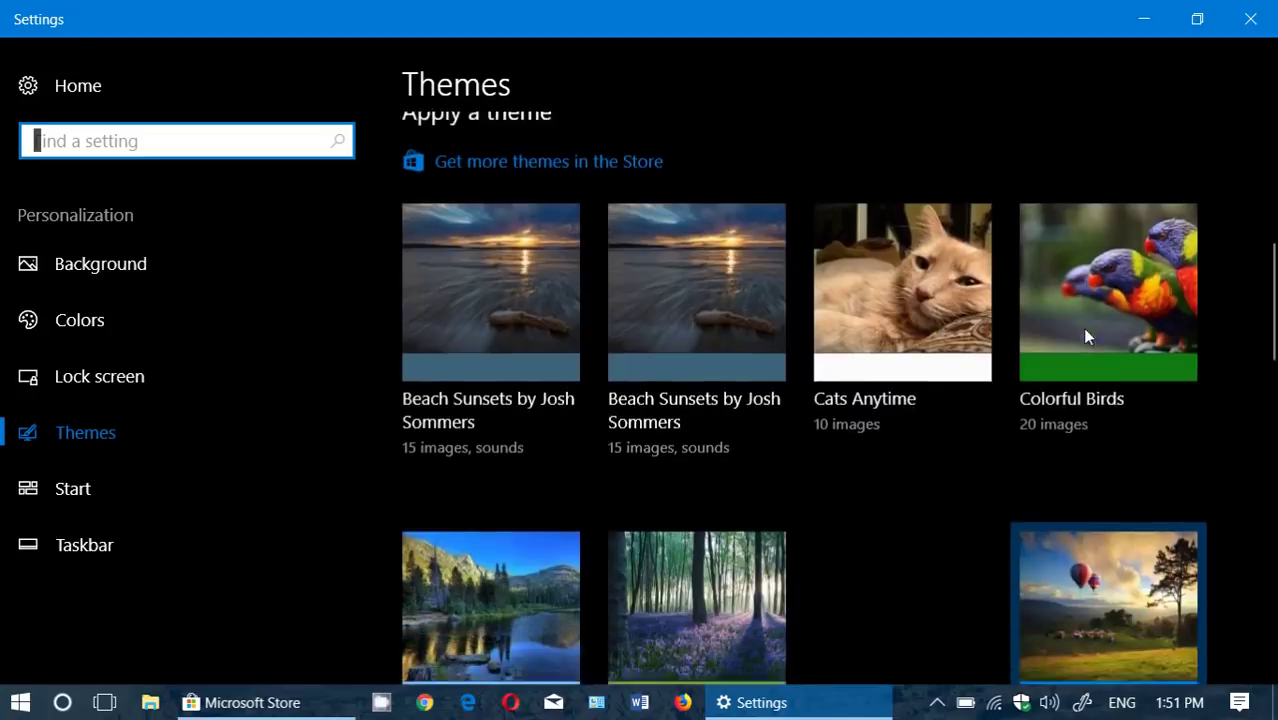
click(1100, 268)
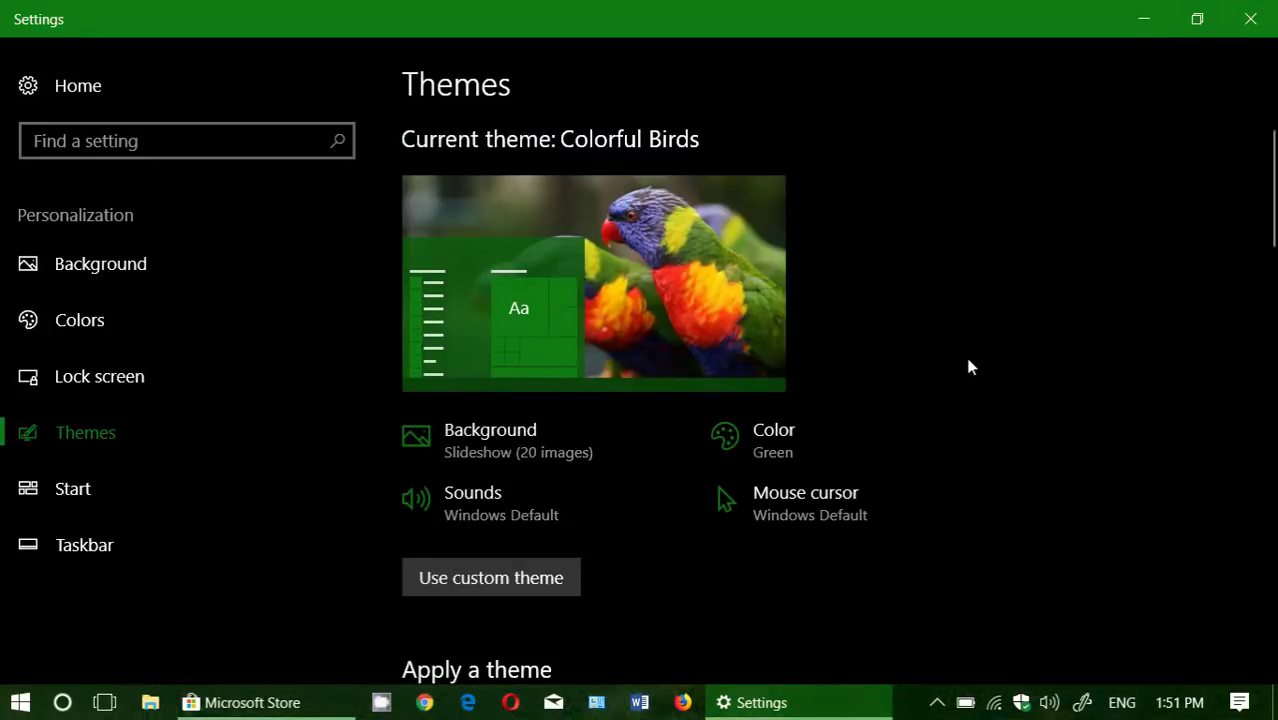
click(1250, 18)
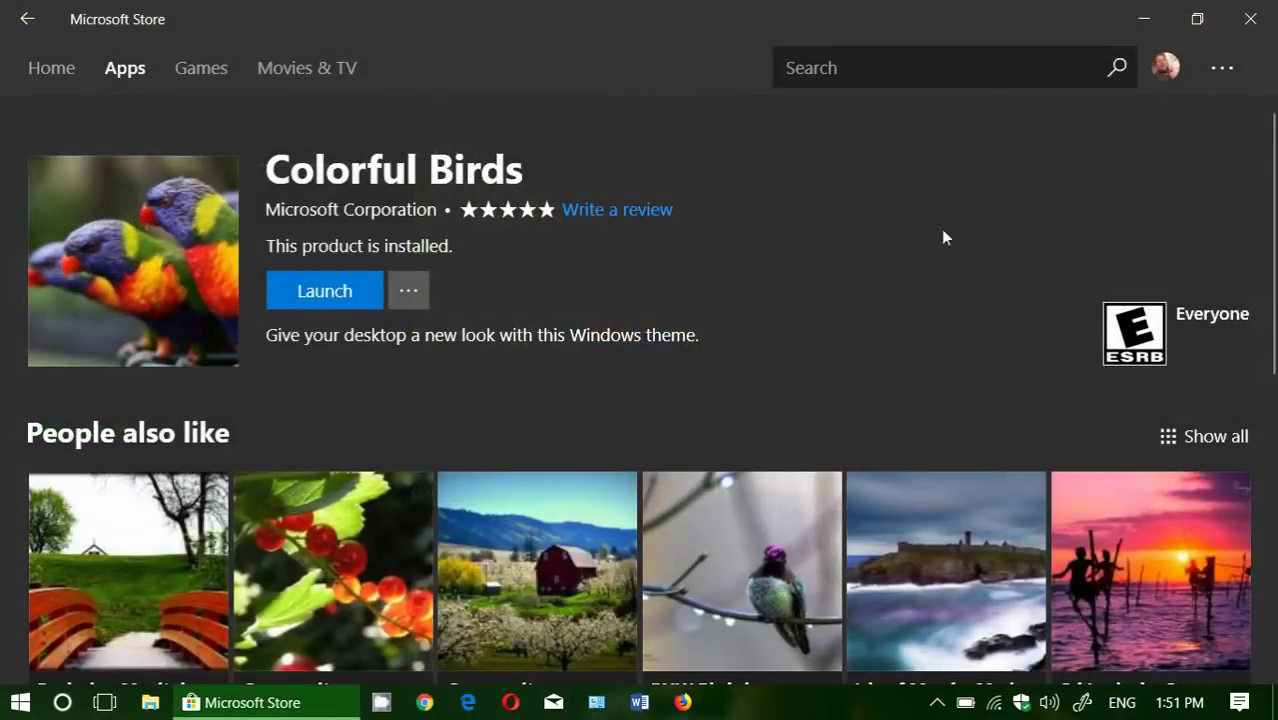
click(1250, 18)
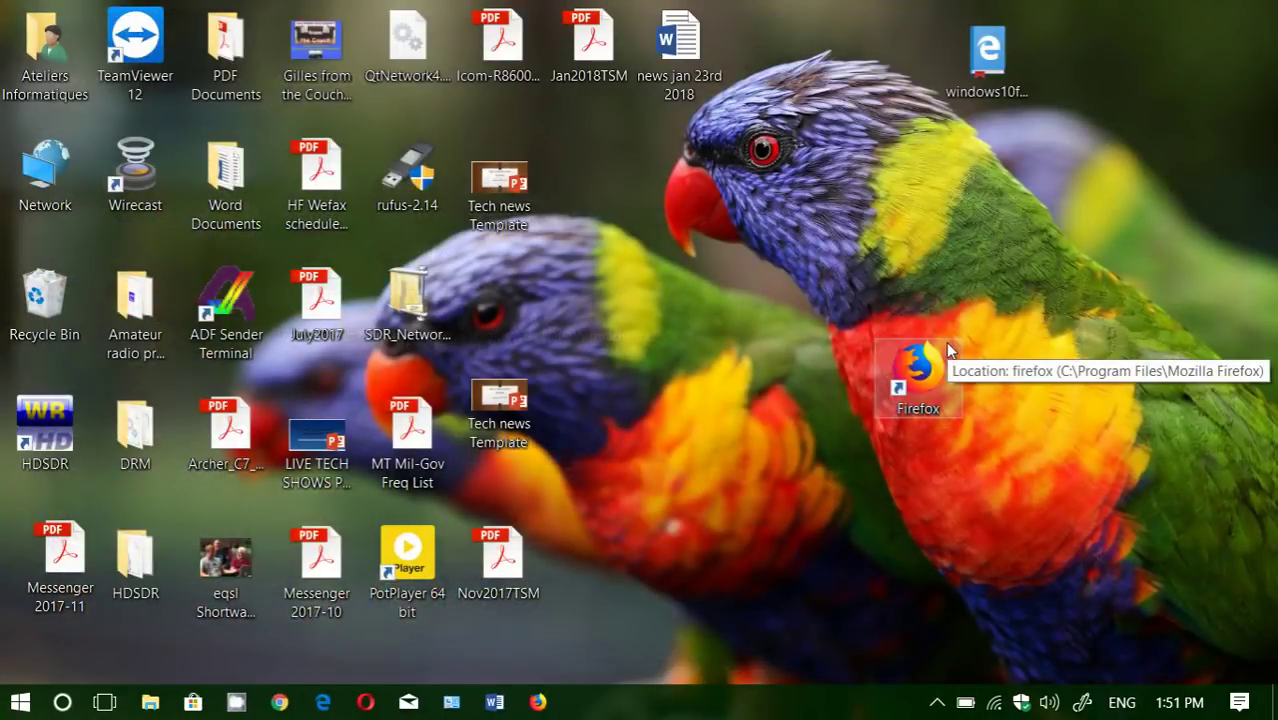
Return to Settings' Personalization Themes page and launch the Store for more themes
click(1239, 703)
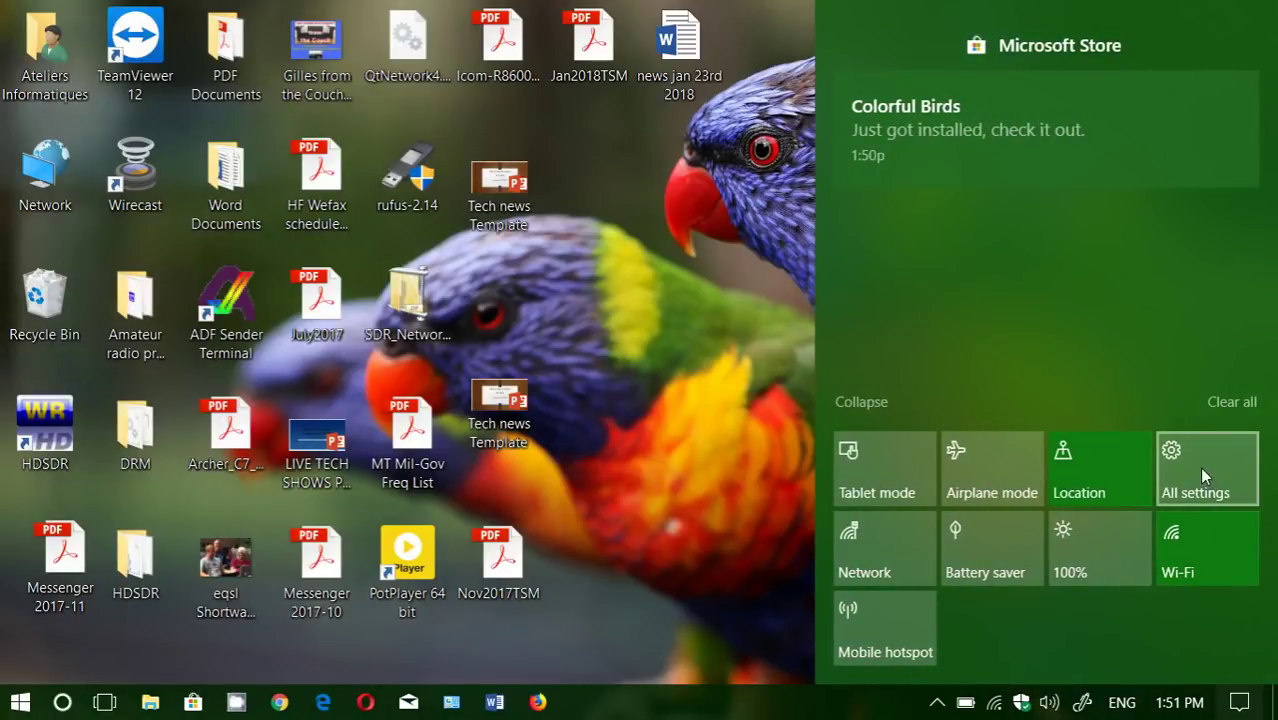
click(1199, 467)
scroll(595, 345, down, 2)
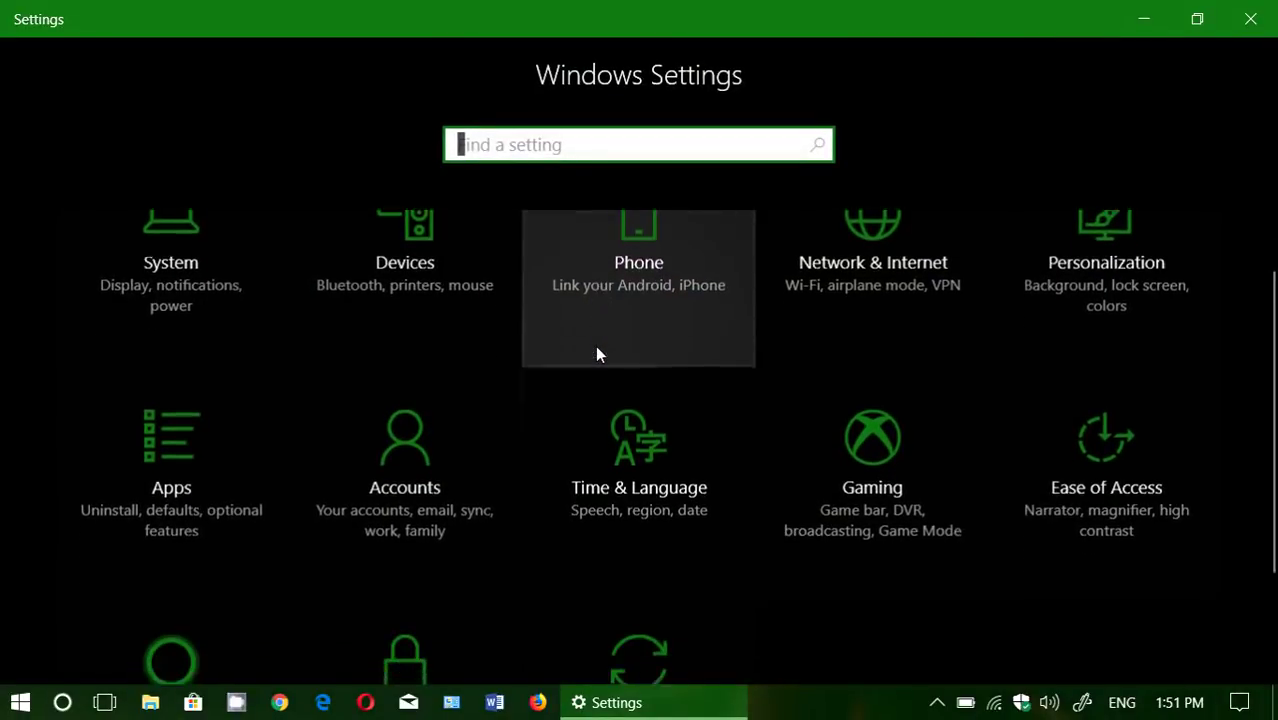
click(1044, 281)
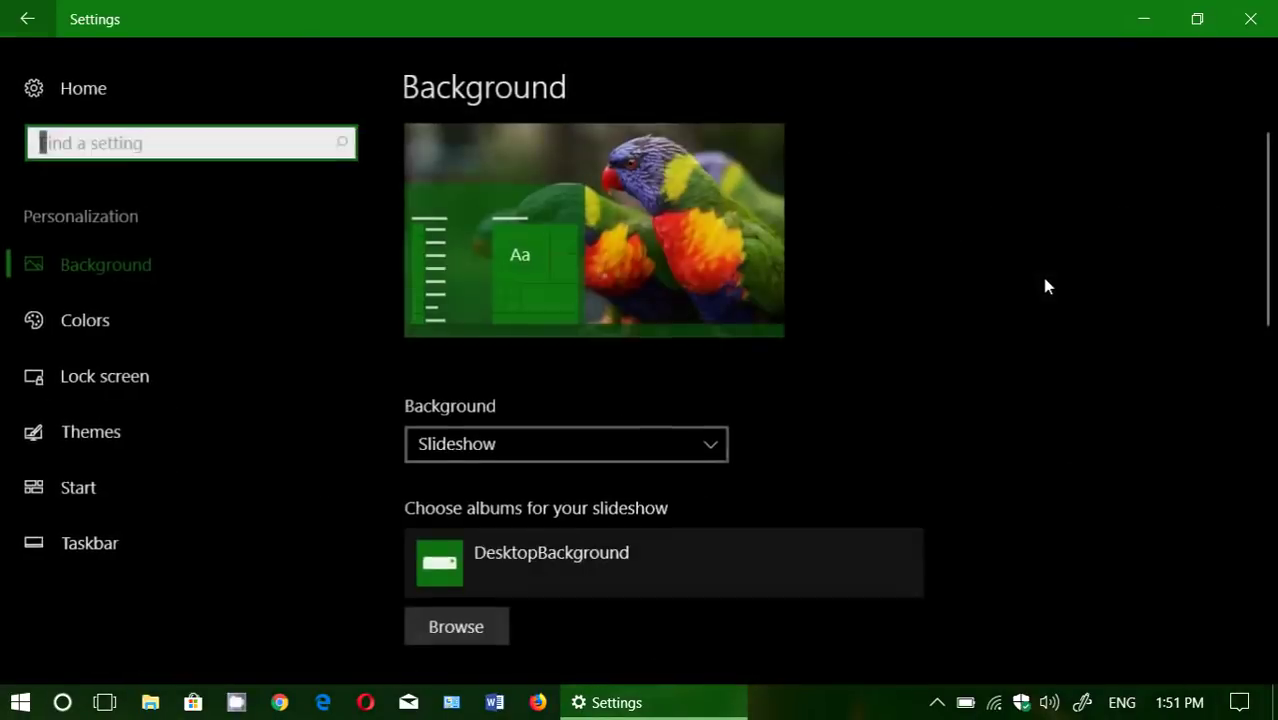
click(71, 420)
scroll(627, 517, down, 3)
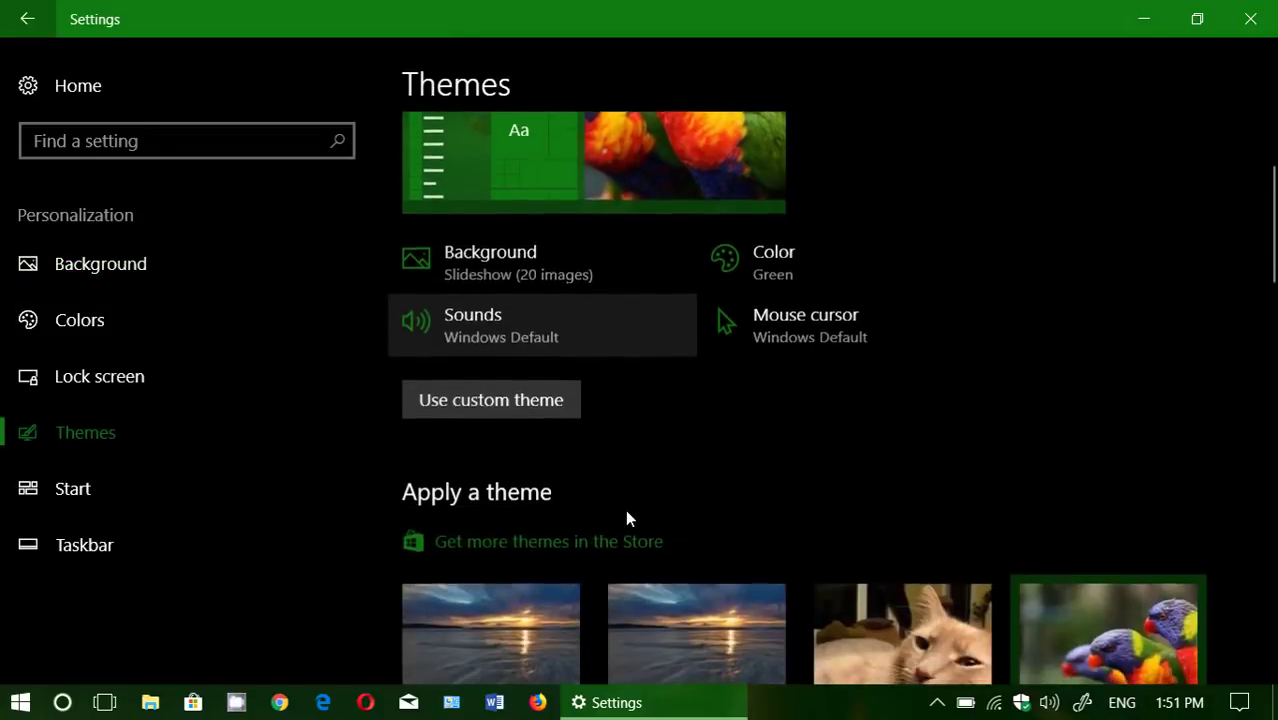
scroll(627, 517, down, 1)
click(591, 474)
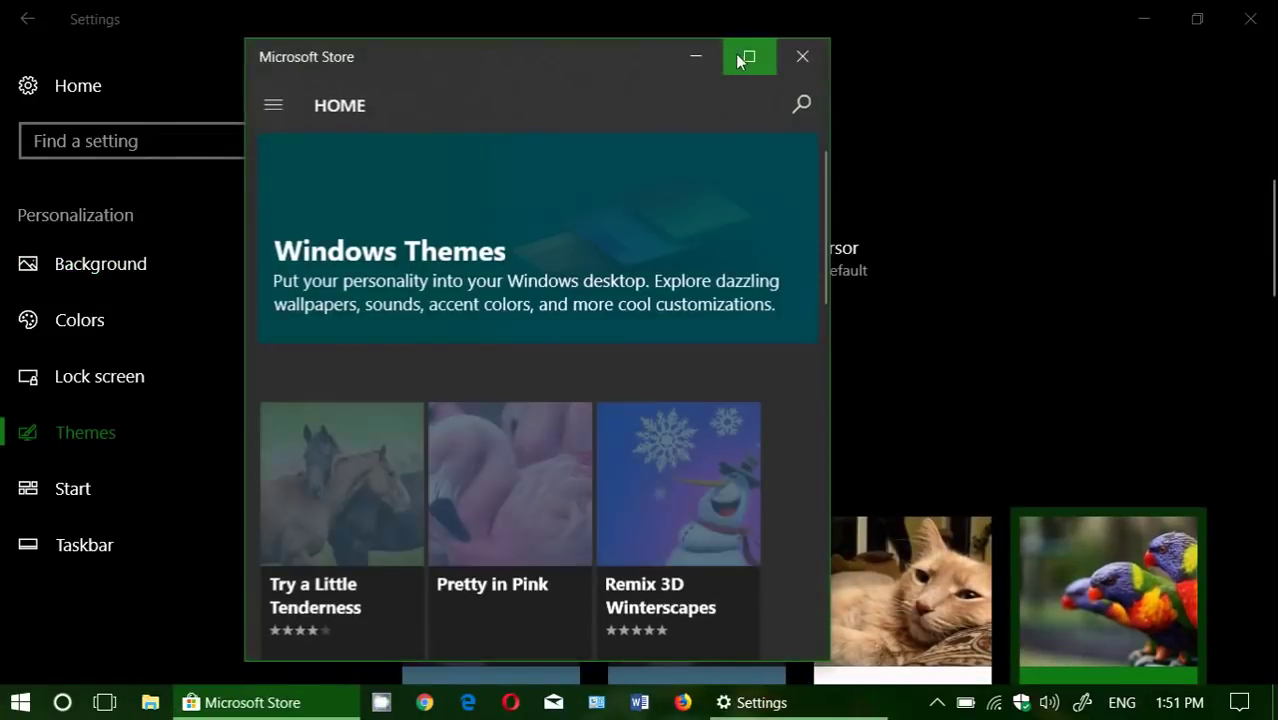
Maximize the Store and open the Try a Little Tenderness theme page
click(746, 58)
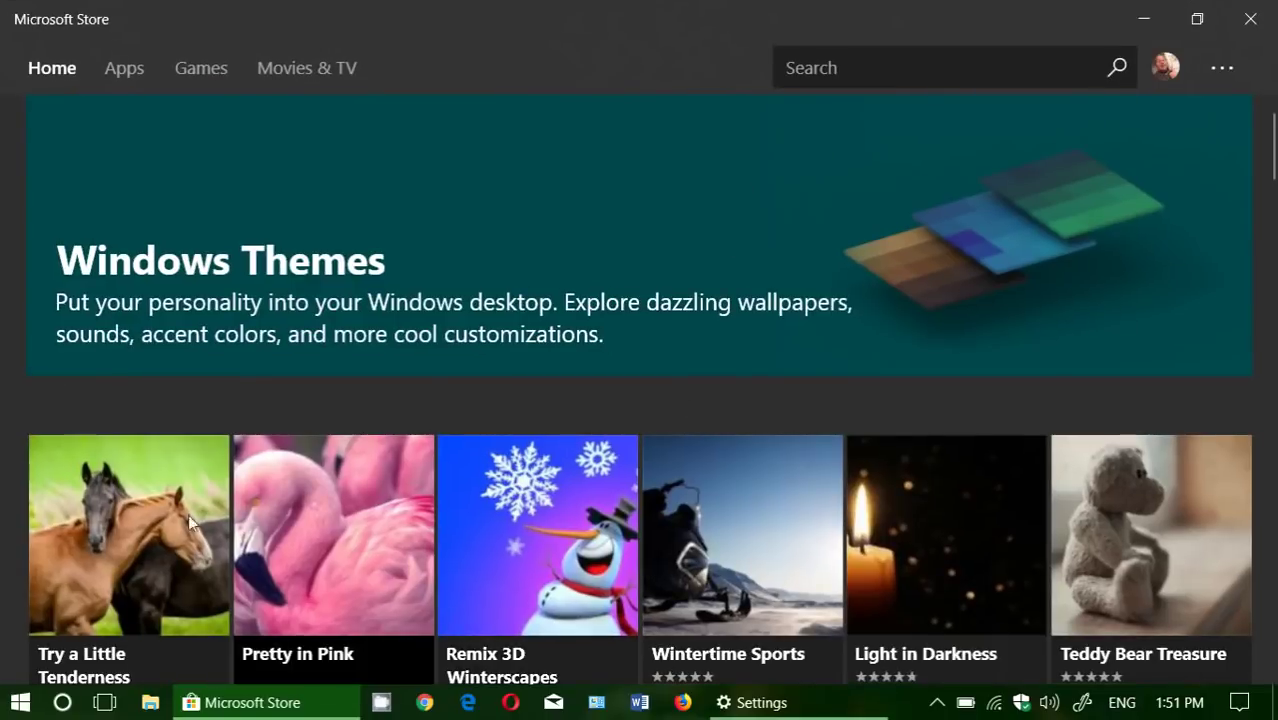
click(122, 528)
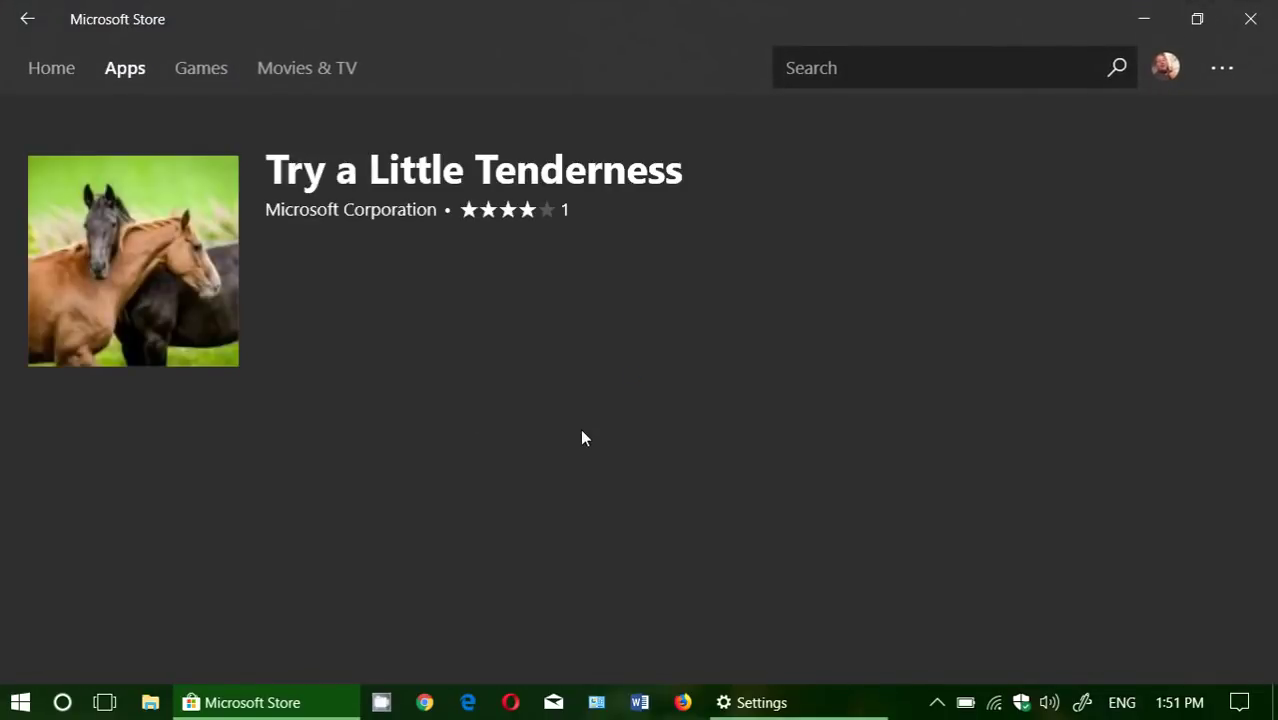
scroll(584, 438, down, 2)
scroll(584, 438, down, 1)
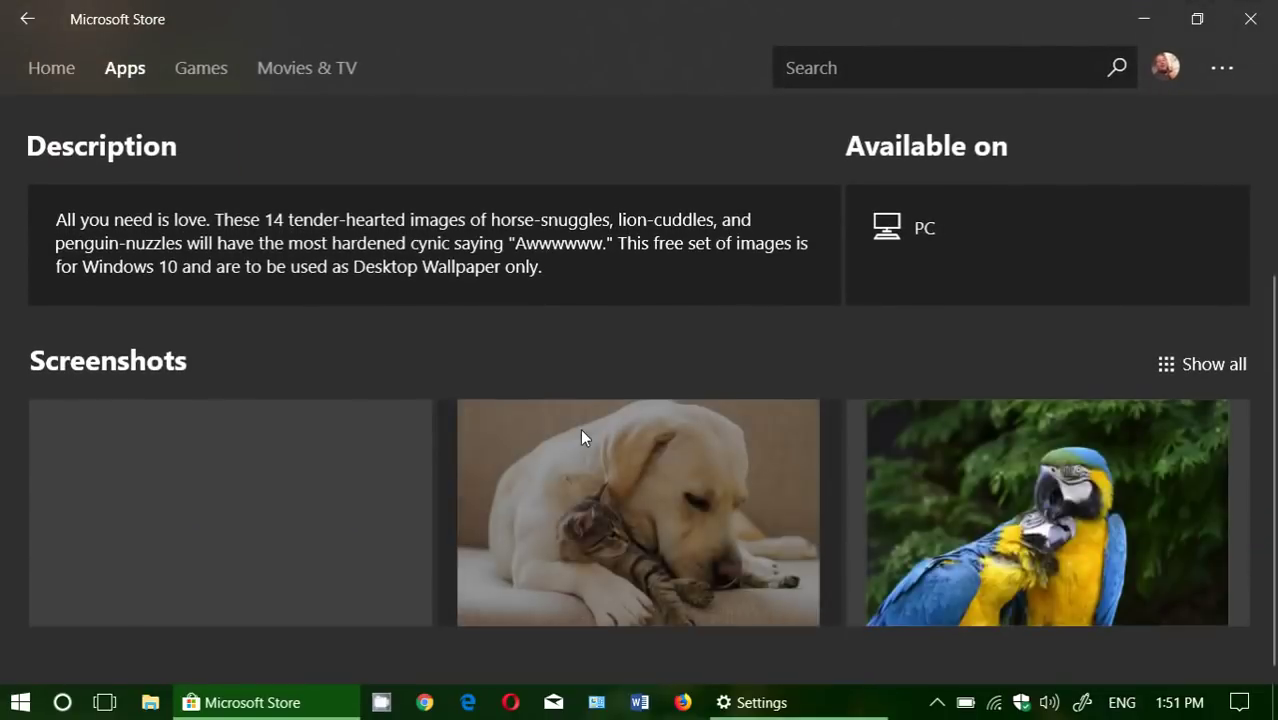
scroll(584, 438, down, 3)
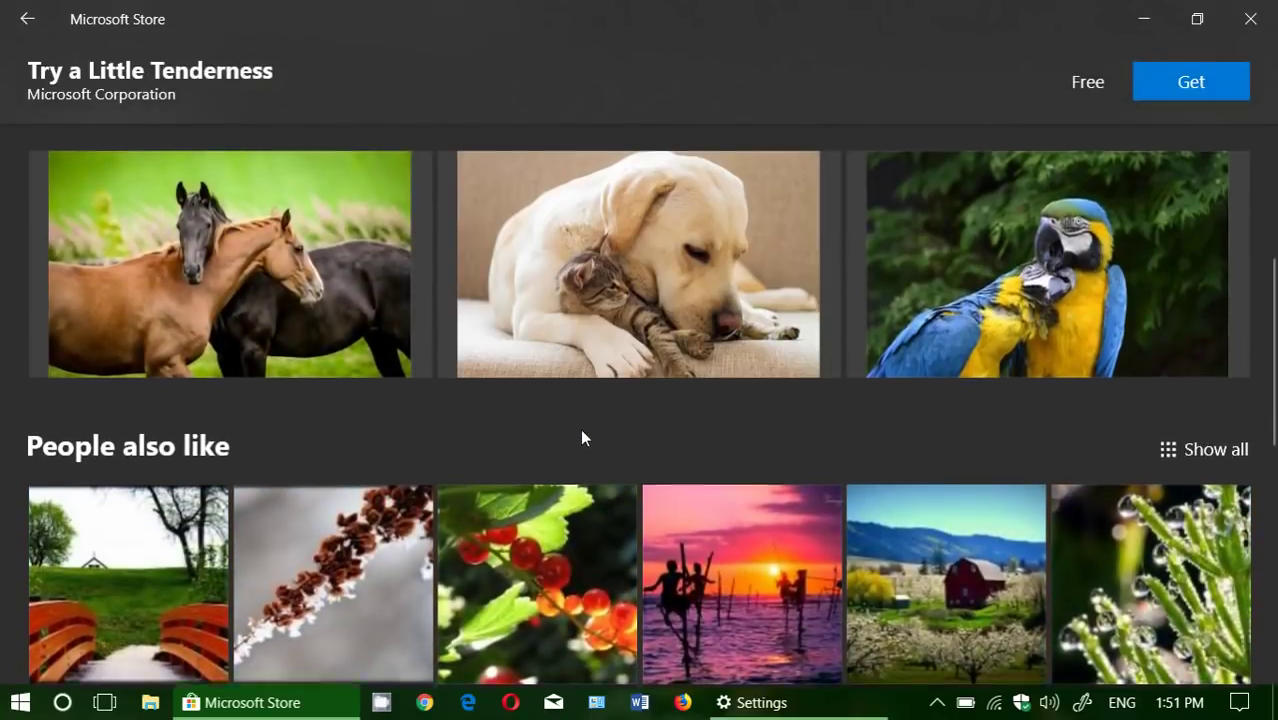
scroll(584, 438, up, 2)
Page through all four Try a Little Tenderness screenshots full-size, then close the viewer
click(1231, 305)
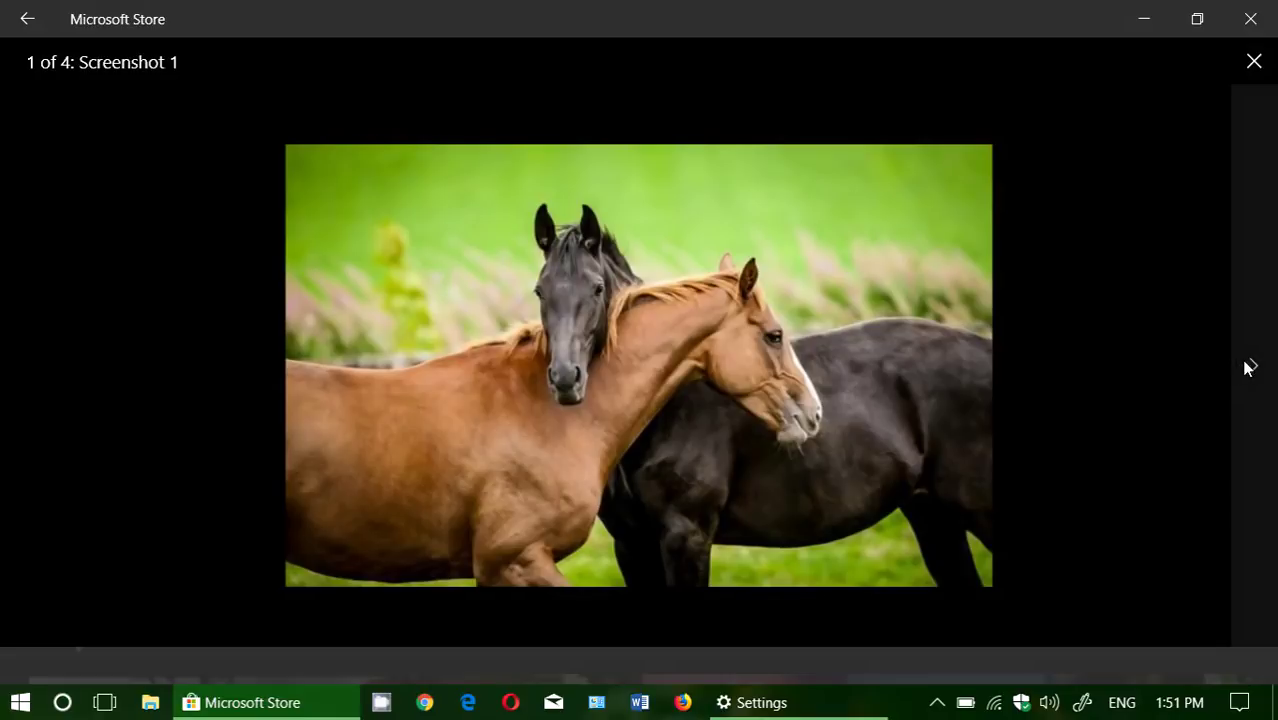
click(1251, 366)
click(1252, 367)
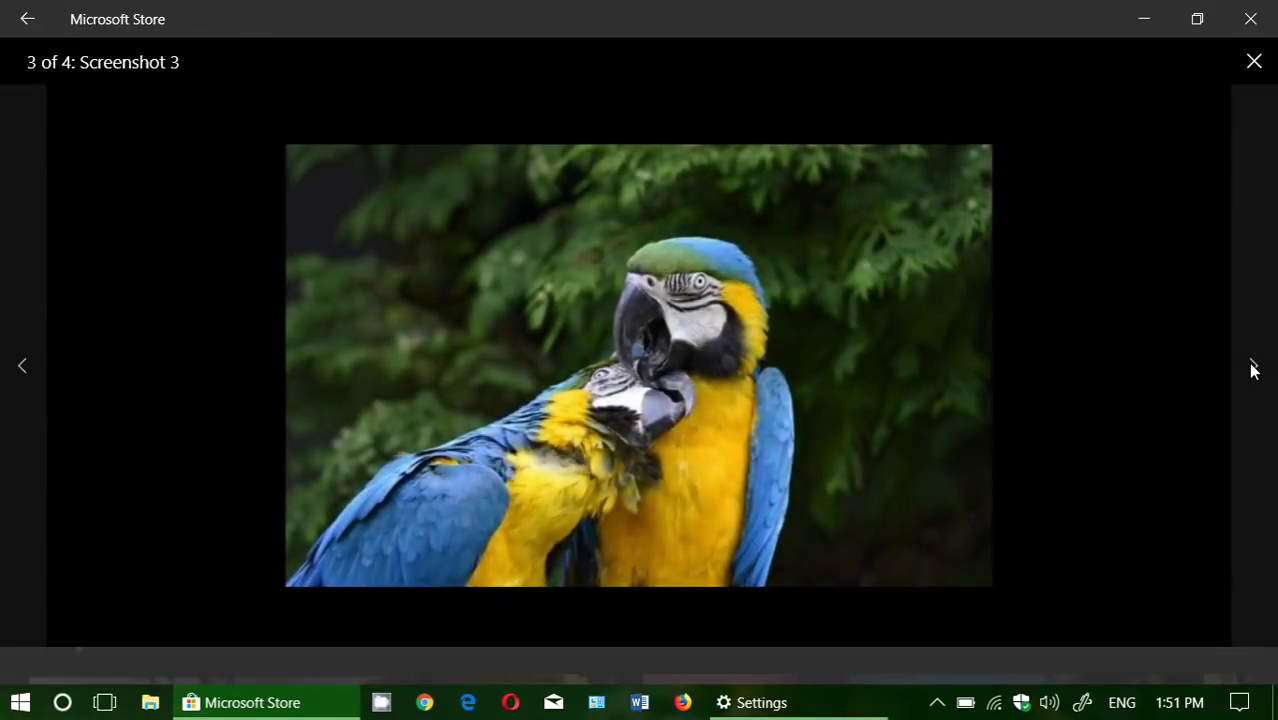
click(1251, 367)
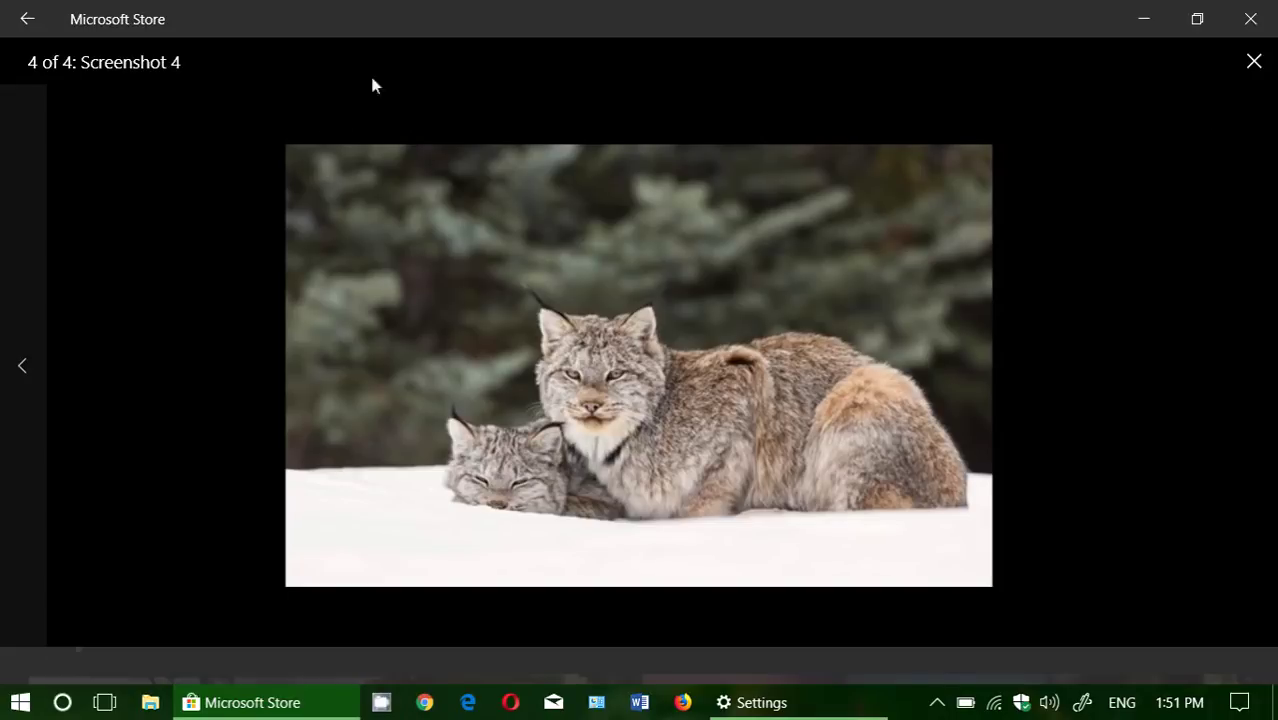
click(1252, 64)
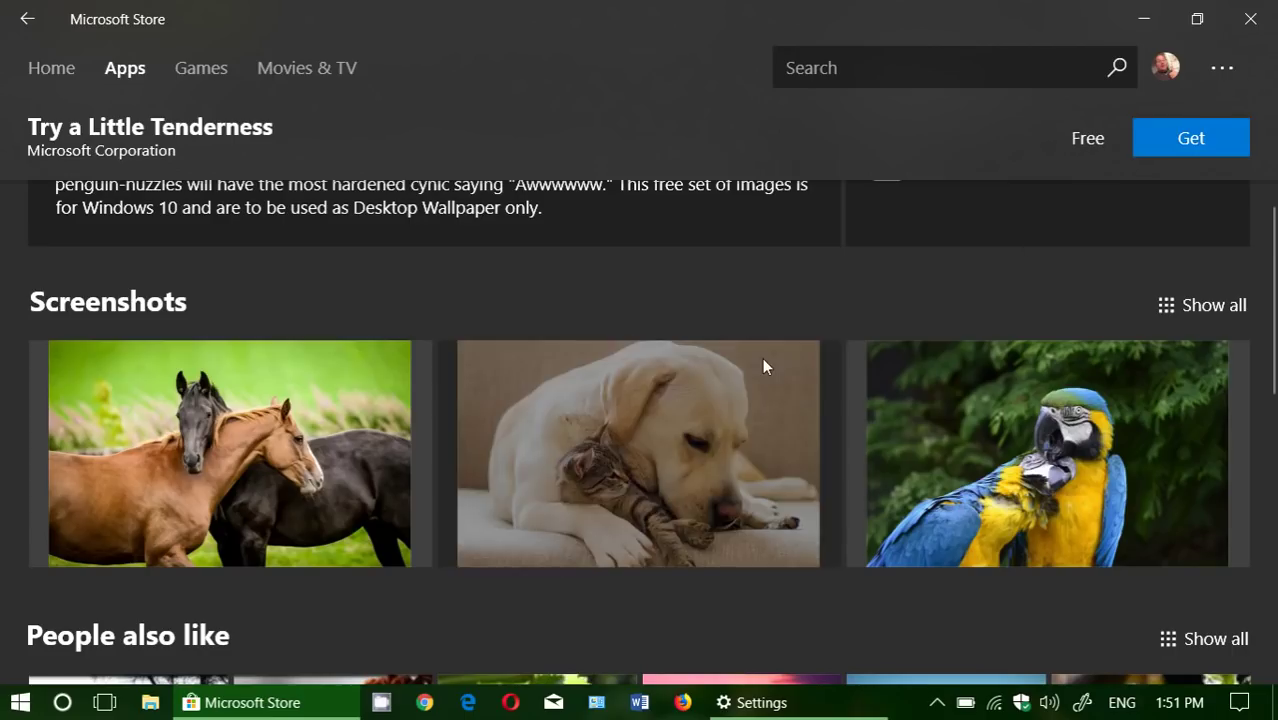
scroll(763, 360, up, 4)
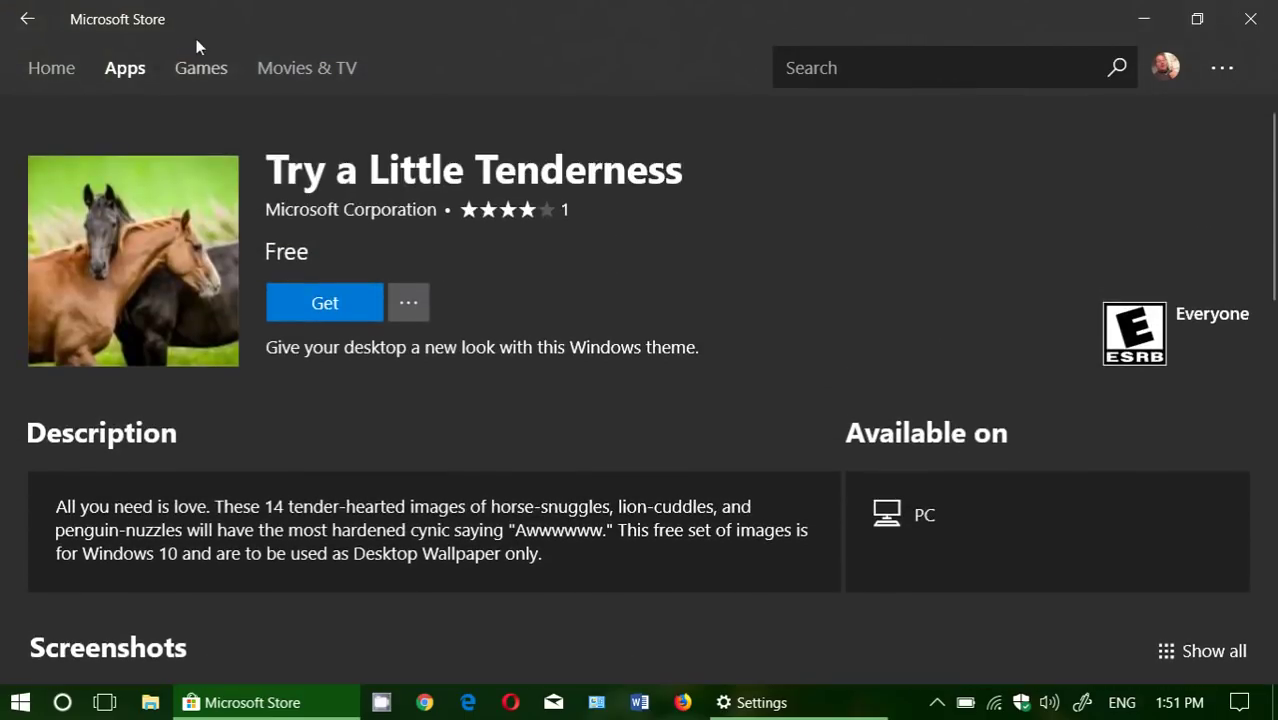
Go back to the themes grid, then close the Store and Settings windows
click(27, 18)
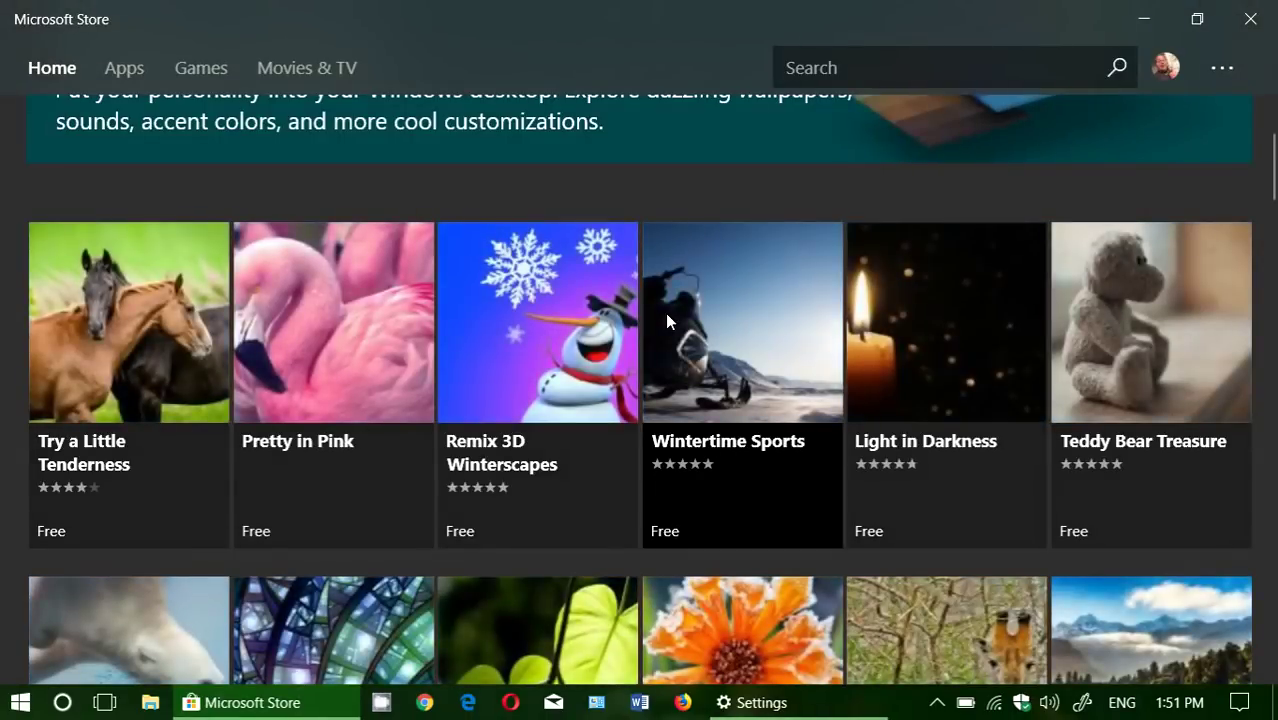
scroll(667, 314, down, 3)
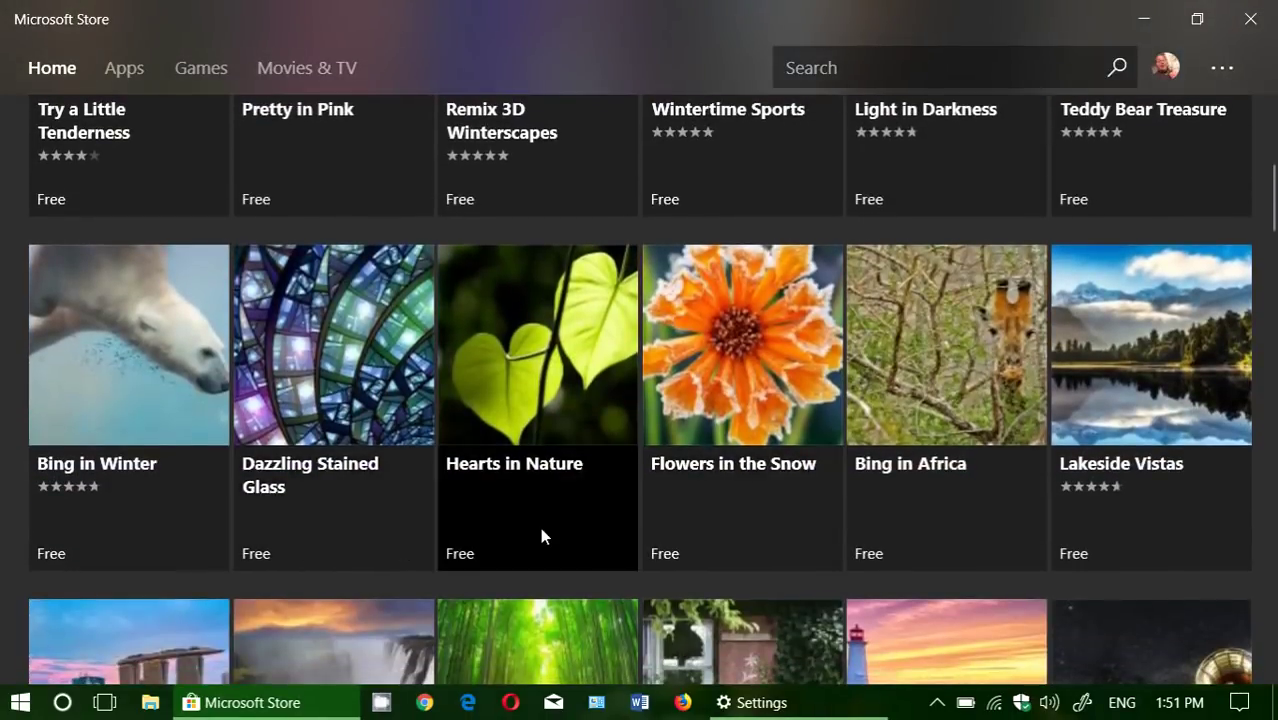
click(1250, 18)
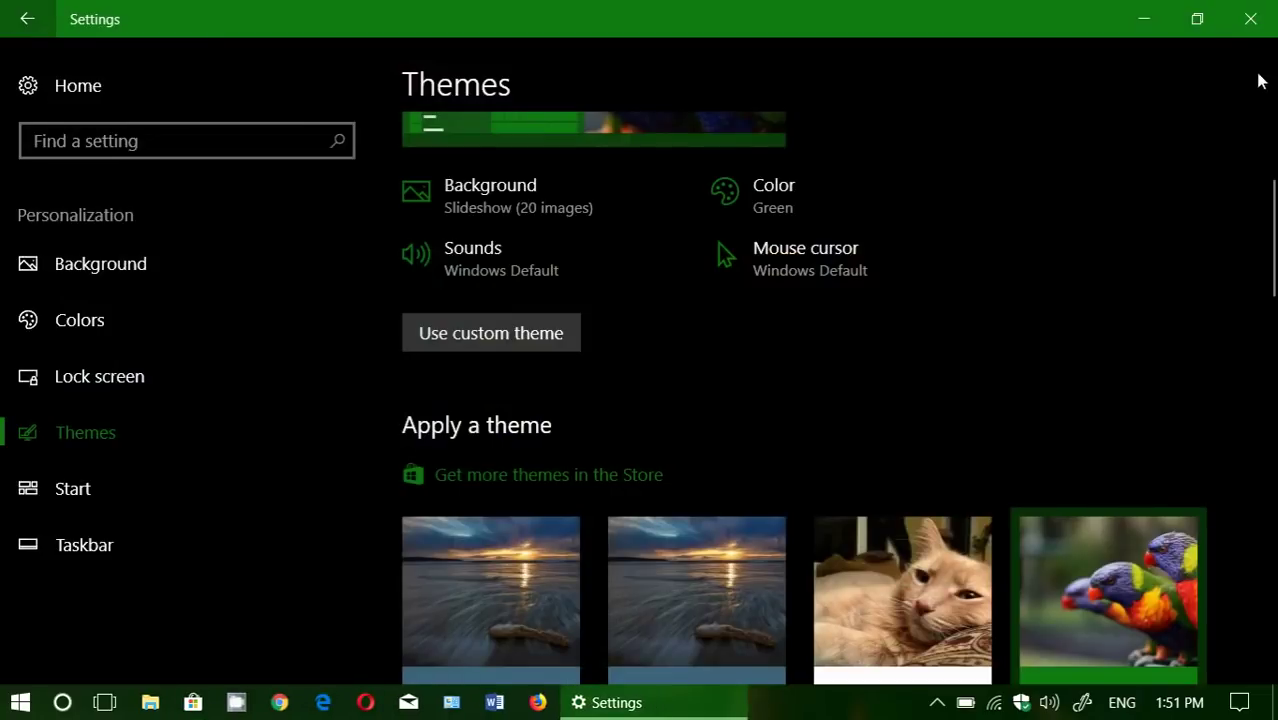
click(1250, 18)
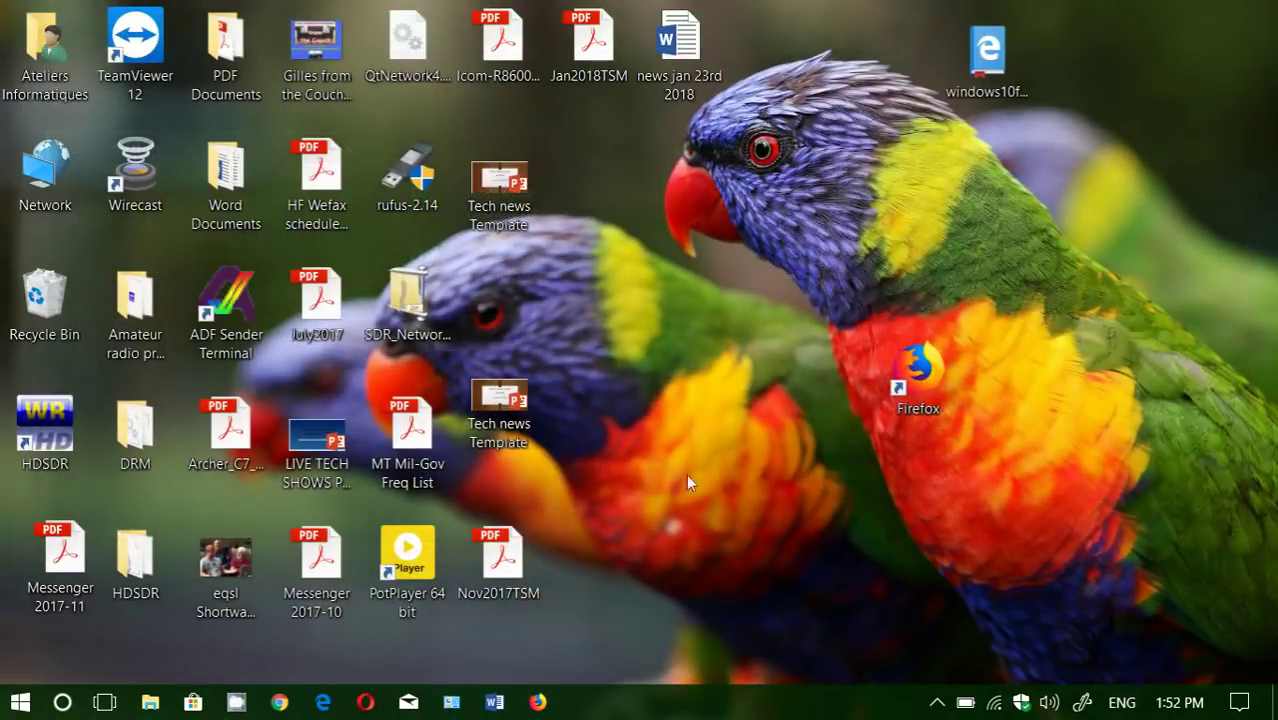